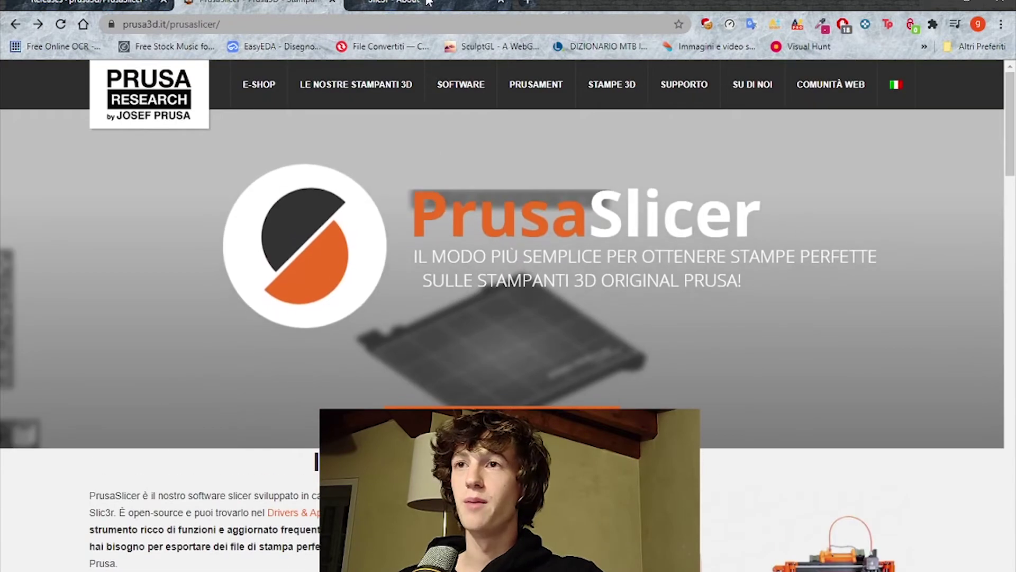
On the Slic3r About page, highlight the first maintainer's name and the opening description paragraph
{"action": "left_click", "coordinate": [428, 2]}
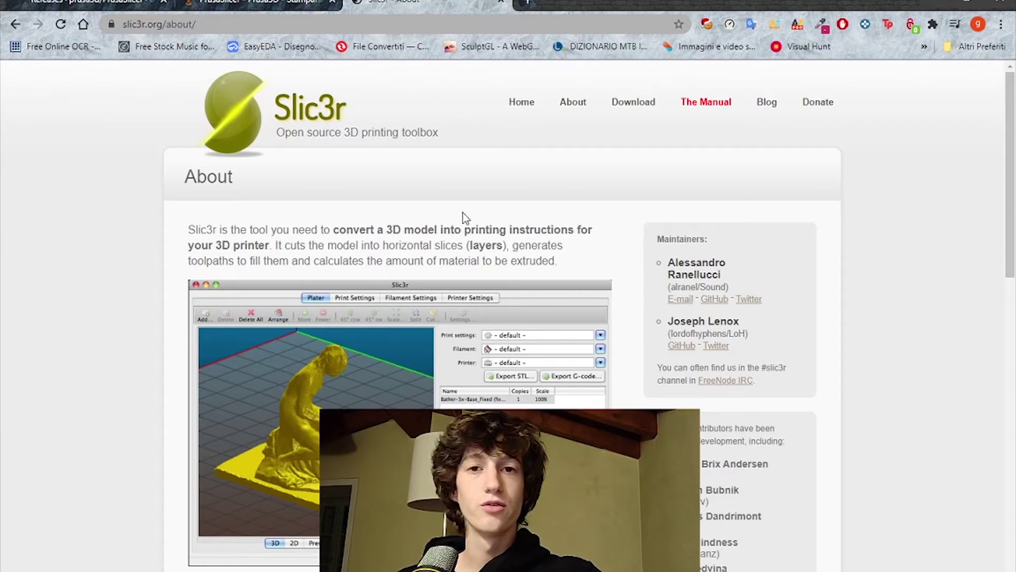
{"action": "scroll", "coordinate": [481, 214], "scroll_direction": "down", "scroll_amount": 2}
{"action": "scroll", "coordinate": [481, 214], "scroll_direction": "up", "scroll_amount": 2}
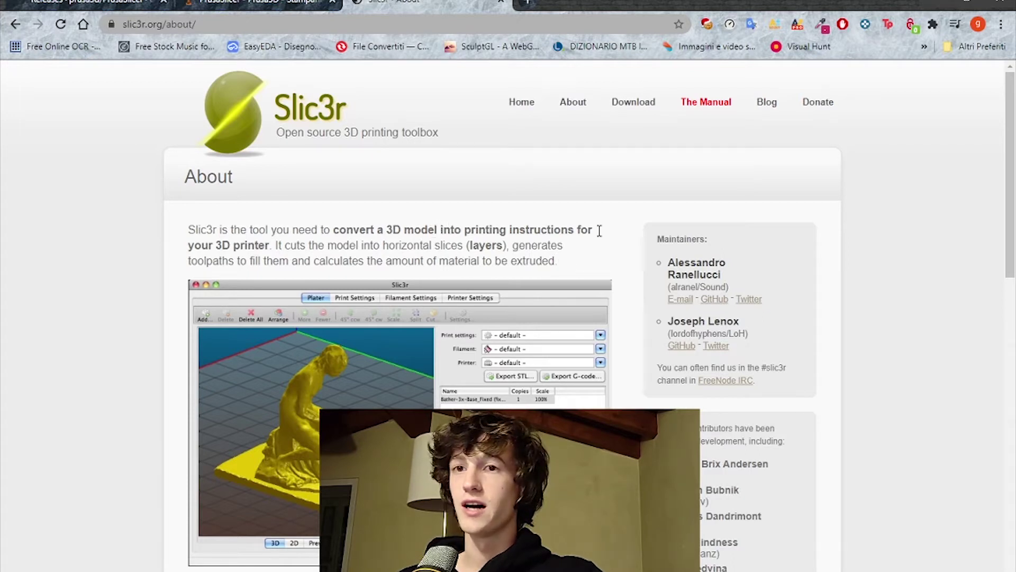
{"action": "left_click_drag", "start_coordinate": [664, 265], "coordinate": [718, 274]}
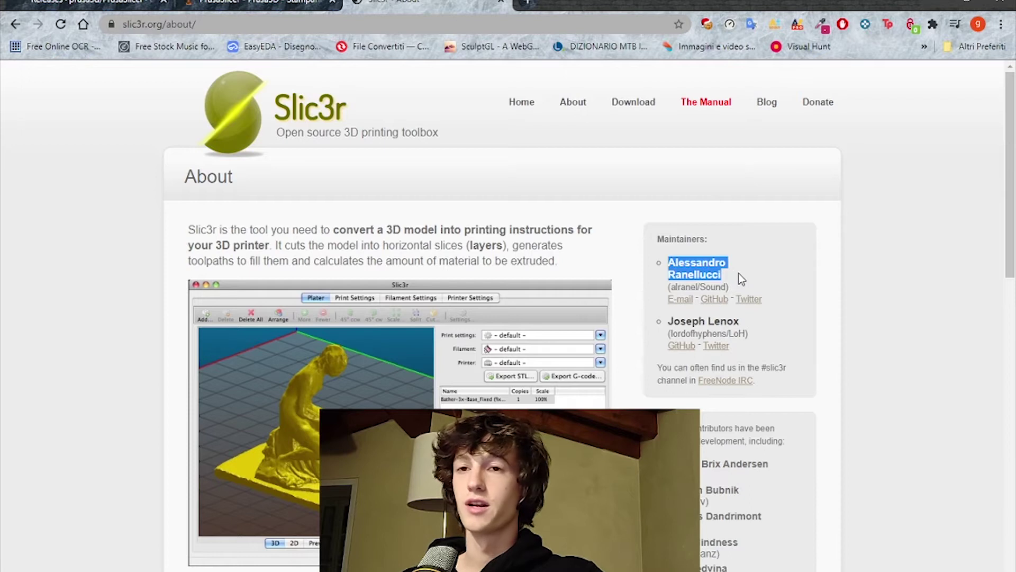
{"action": "left_click", "coordinate": [154, 181]}
{"action": "left_click_drag", "start_coordinate": [188, 230], "coordinate": [552, 261]}
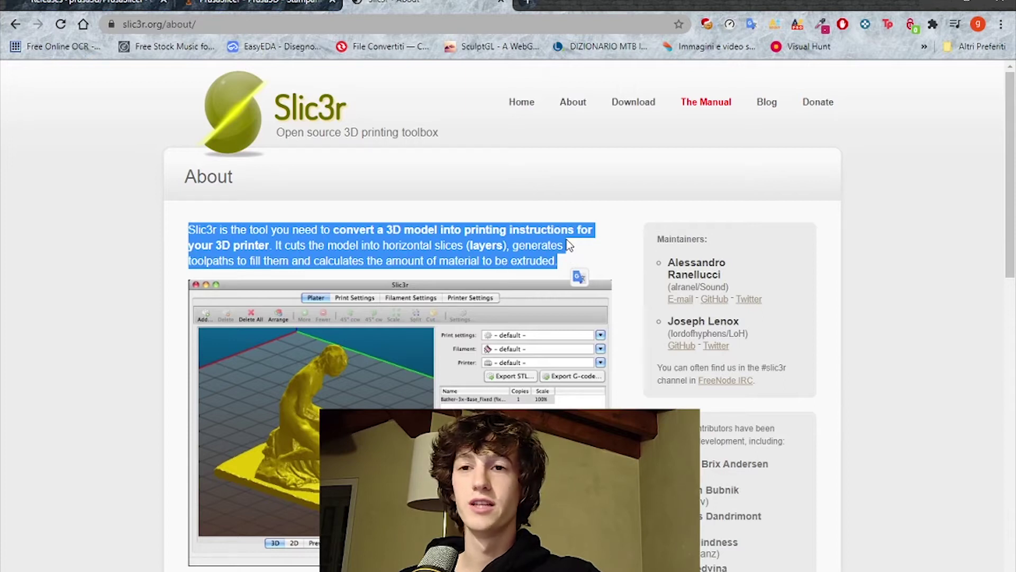
Return to the PrusaSlicer page and scroll down to its download buttons
{"action": "key", "text": "ctrl+shift+Tab"}
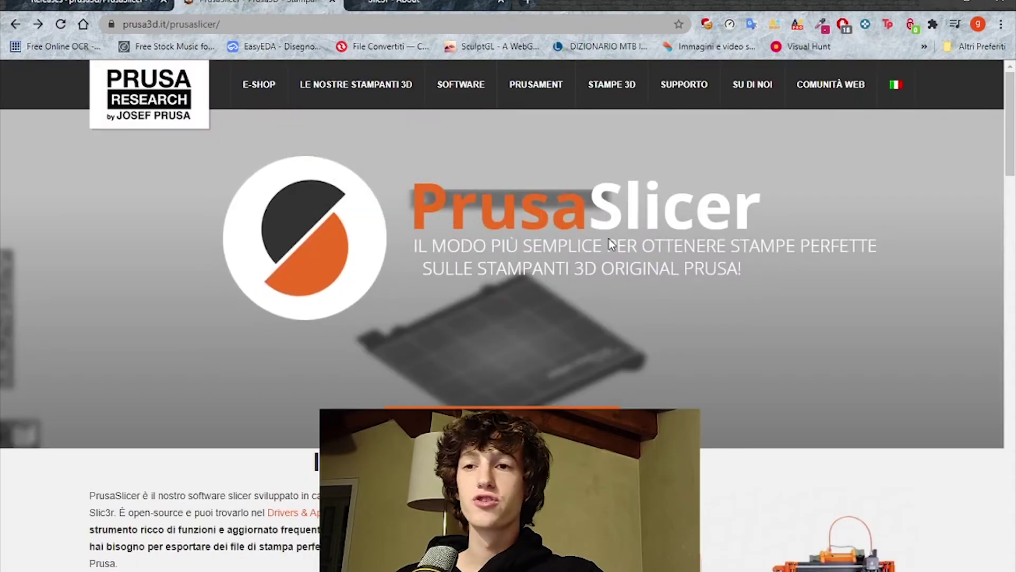
{"action": "scroll", "coordinate": [692, 290], "scroll_direction": "down", "scroll_amount": 2}
{"action": "scroll", "coordinate": [691, 290], "scroll_direction": "down", "scroll_amount": 1}
{"action": "scroll", "coordinate": [691, 290], "scroll_direction": "down", "scroll_amount": 3}
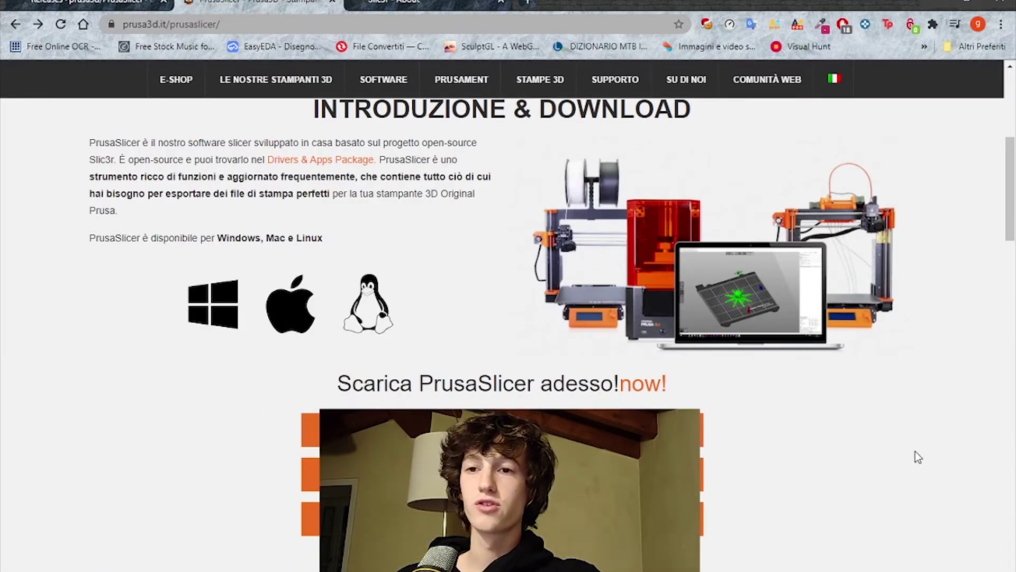
{"action": "scroll", "coordinate": [861, 450], "scroll_direction": "down", "scroll_amount": 2}
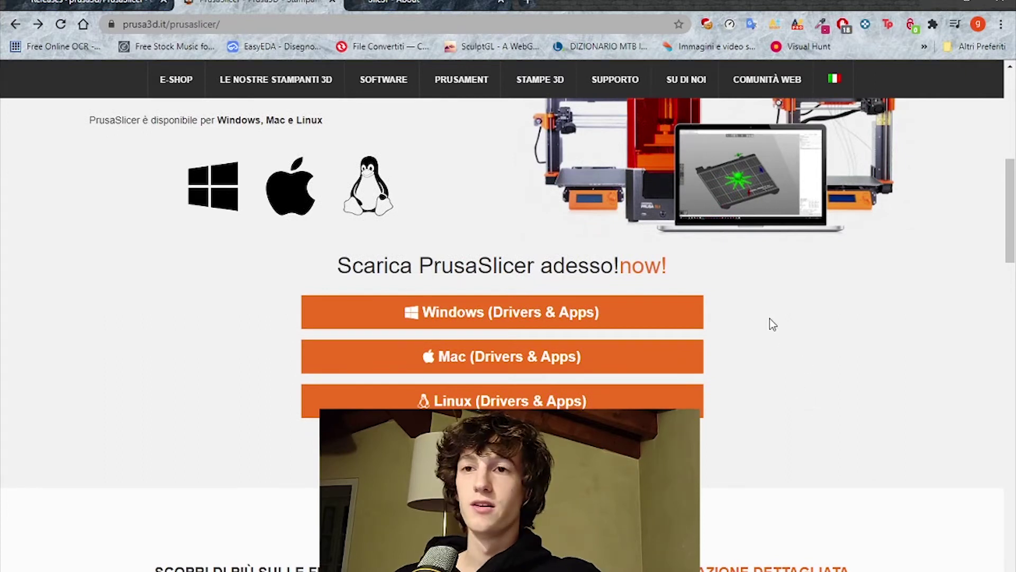
{"action": "scroll", "coordinate": [161, 279], "scroll_direction": "up", "scroll_amount": 4}
{"action": "scroll", "coordinate": [162, 278], "scroll_direction": "down", "scroll_amount": 2}
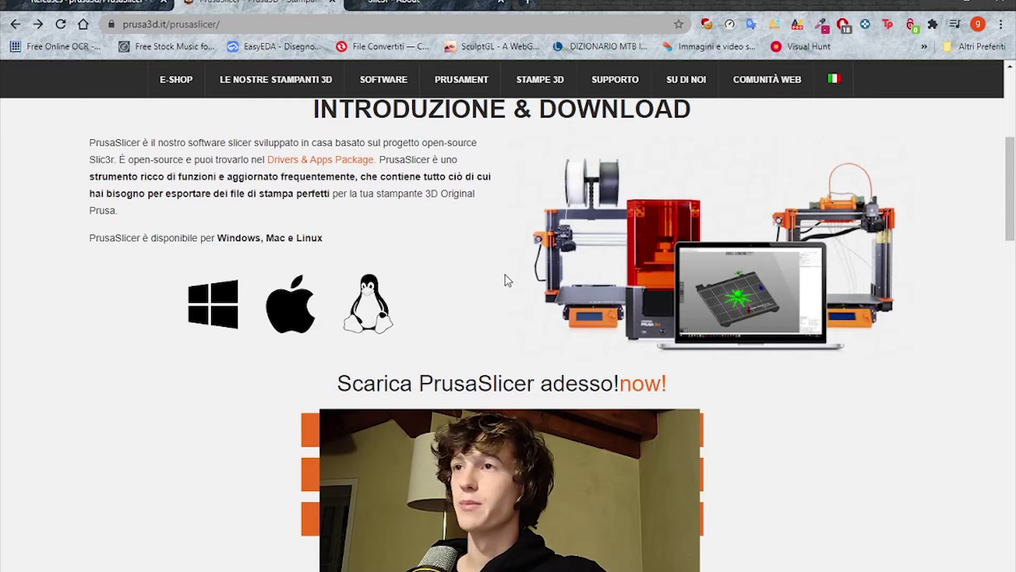
Scroll the GitHub 2.3.0-rc2 release to its Assets and point out the Windows 64-bit zip
{"action": "scroll", "coordinate": [505, 275], "scroll_direction": "down", "scroll_amount": 2}
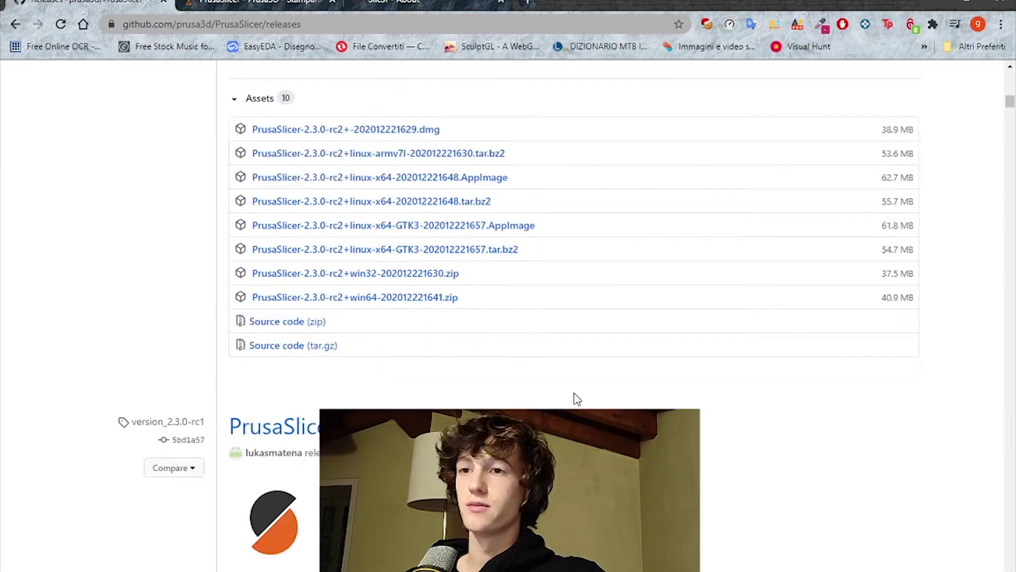
{"action": "scroll", "coordinate": [601, 243], "scroll_direction": "down", "scroll_amount": 5}
{"action": "scroll", "coordinate": [601, 243], "scroll_direction": "down", "scroll_amount": 5}
{"action": "scroll", "coordinate": [602, 243], "scroll_direction": "down", "scroll_amount": 5}
{"action": "scroll", "coordinate": [601, 243], "scroll_direction": "down", "scroll_amount": 10}
{"action": "scroll", "coordinate": [476, 265], "scroll_direction": "down", "scroll_amount": 5}
{"action": "scroll", "coordinate": [352, 307], "scroll_direction": "up", "scroll_amount": 10}
{"action": "scroll", "coordinate": [352, 299], "scroll_direction": "up", "scroll_amount": 15}
{"action": "scroll", "coordinate": [352, 299], "scroll_direction": "up", "scroll_amount": 15}
{"action": "scroll", "coordinate": [354, 300], "scroll_direction": "up", "scroll_amount": 10}
{"action": "scroll", "coordinate": [356, 300], "scroll_direction": "down", "scroll_amount": 10}
{"action": "scroll", "coordinate": [374, 349], "scroll_direction": "down", "scroll_amount": 7}
{"action": "scroll", "coordinate": [379, 386], "scroll_direction": "down", "scroll_amount": 4}
{"action": "mouse_move", "coordinate": [497, 381]}
{"action": "left_mouse_down"}
{"action": "mouse_move", "coordinate": [253, 382]}
{"action": "mouse_move", "coordinate": [332, 379]}
{"action": "left_mouse_up"}
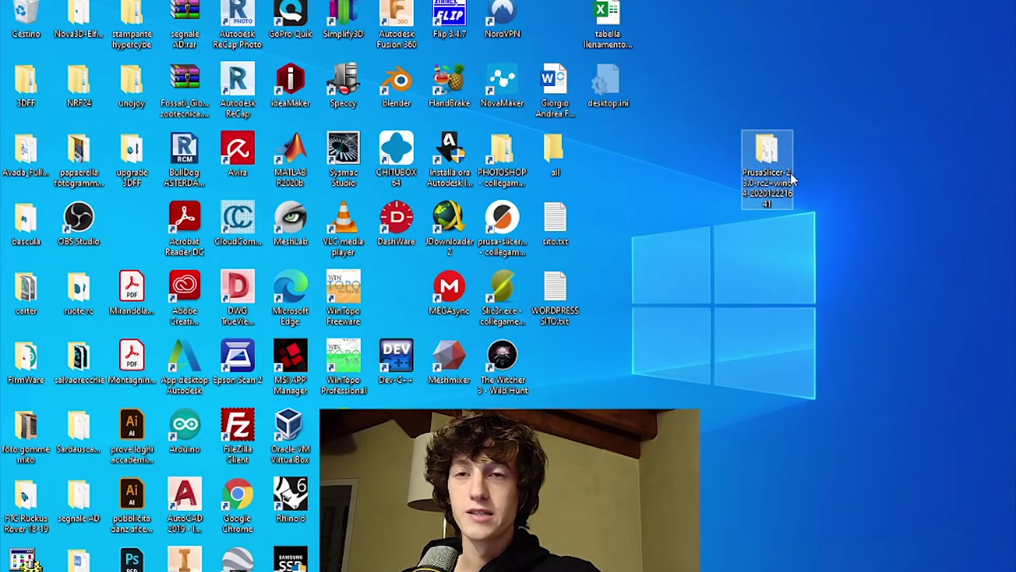
Open the PrusaSlicer-2.3.0-rc2+win64 desktop folder, launch prusa-slicer.exe, and view its context menu
{"action": "double_click", "coordinate": [772, 166]}
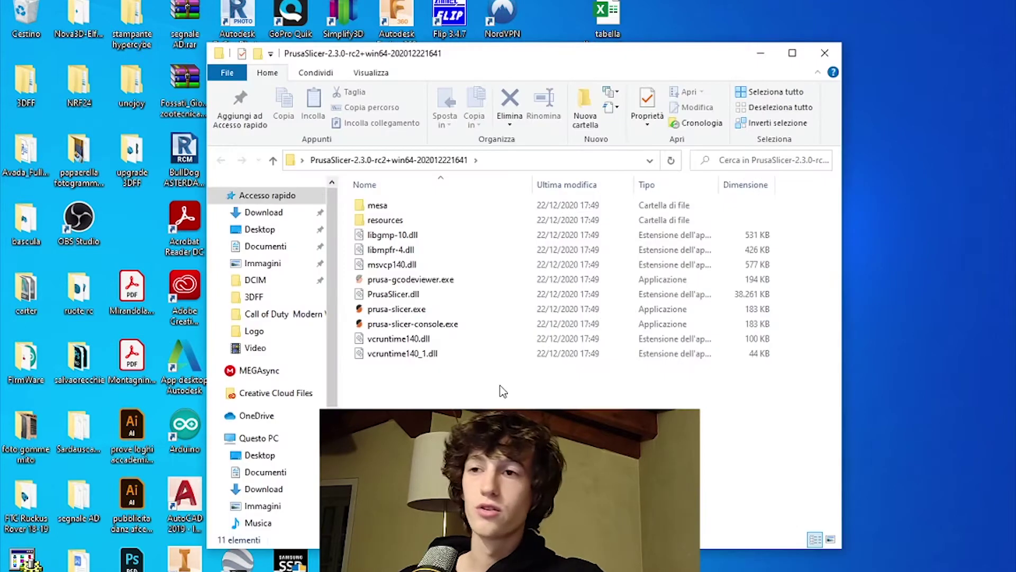
{"action": "double_click", "coordinate": [354, 312]}
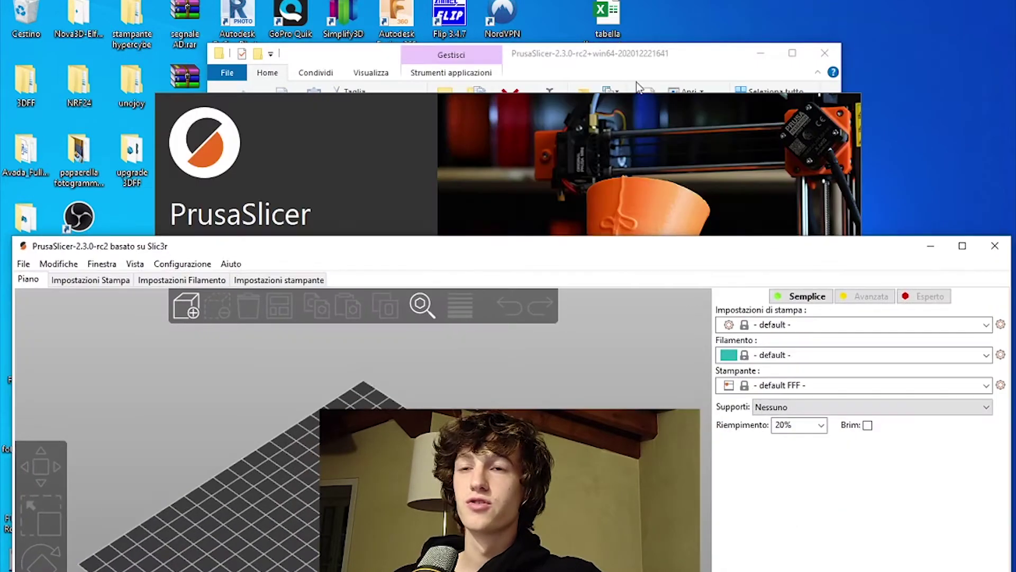
{"action": "left_click_drag", "start_coordinate": [644, 52], "coordinate": [669, 12]}
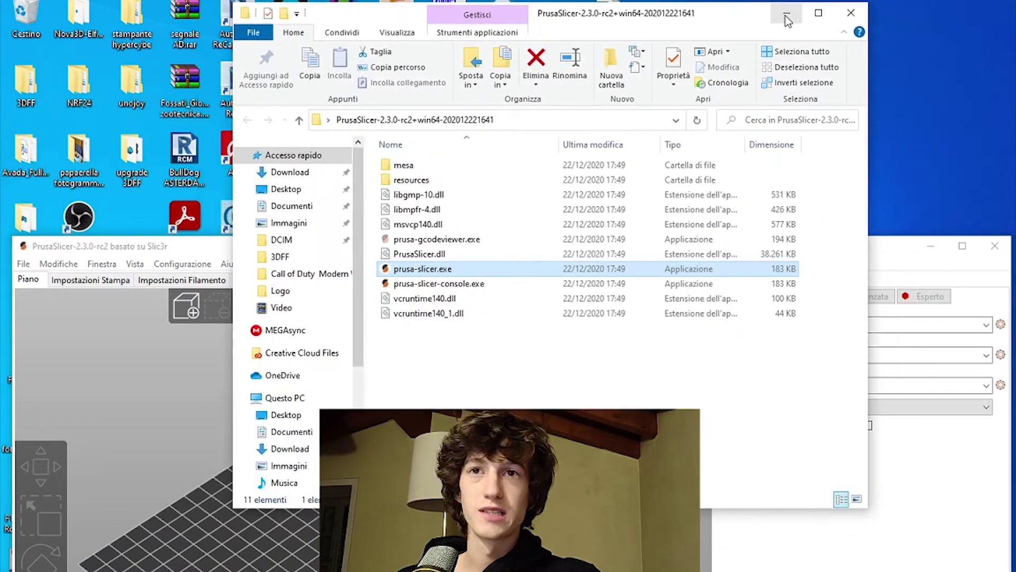
{"action": "scroll", "coordinate": [296, 318], "scroll_direction": "down", "scroll_amount": 3}
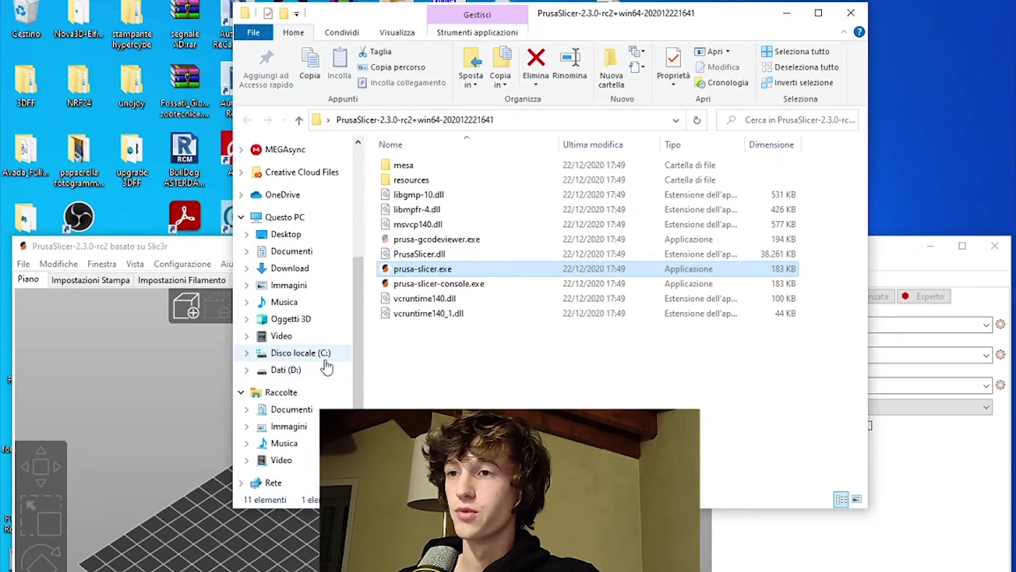
{"action": "right_click", "coordinate": [429, 269]}
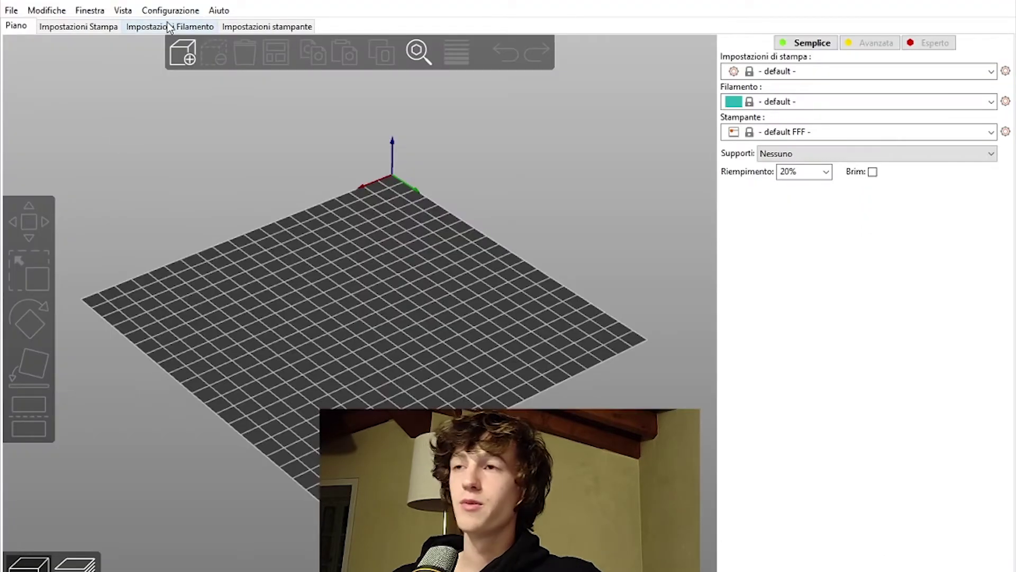
Start Configurazione guidata from the Configurazione menu and advance past Prusa FFF to the Prusa MSLA page
{"action": "mouse_move", "coordinate": [385, 140]}
{"action": "left_mouse_down"}
{"action": "mouse_move", "coordinate": [423, 253]}
{"action": "mouse_move", "coordinate": [406, 254]}
{"action": "left_mouse_up"}
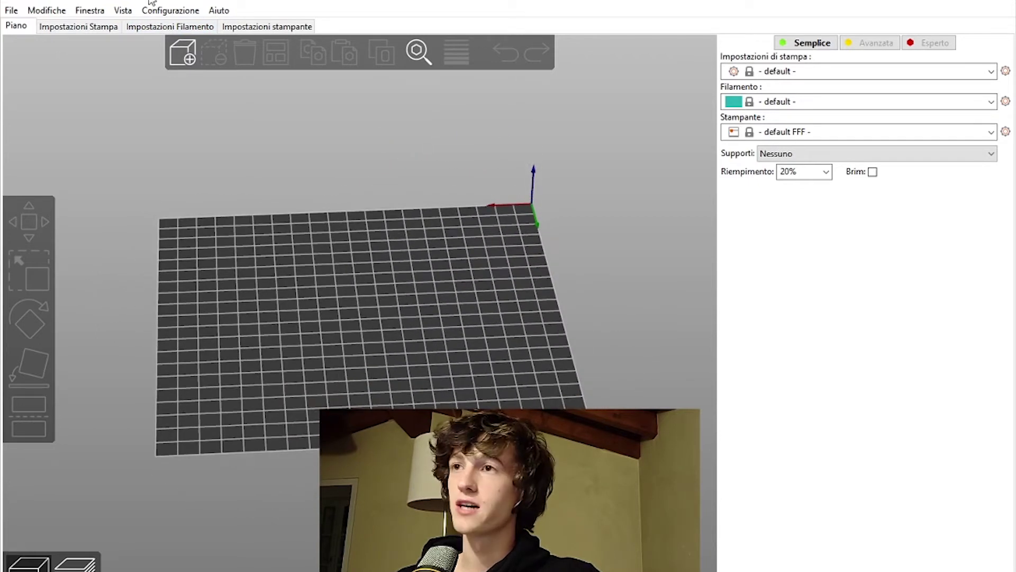
{"action": "left_click", "coordinate": [184, 11]}
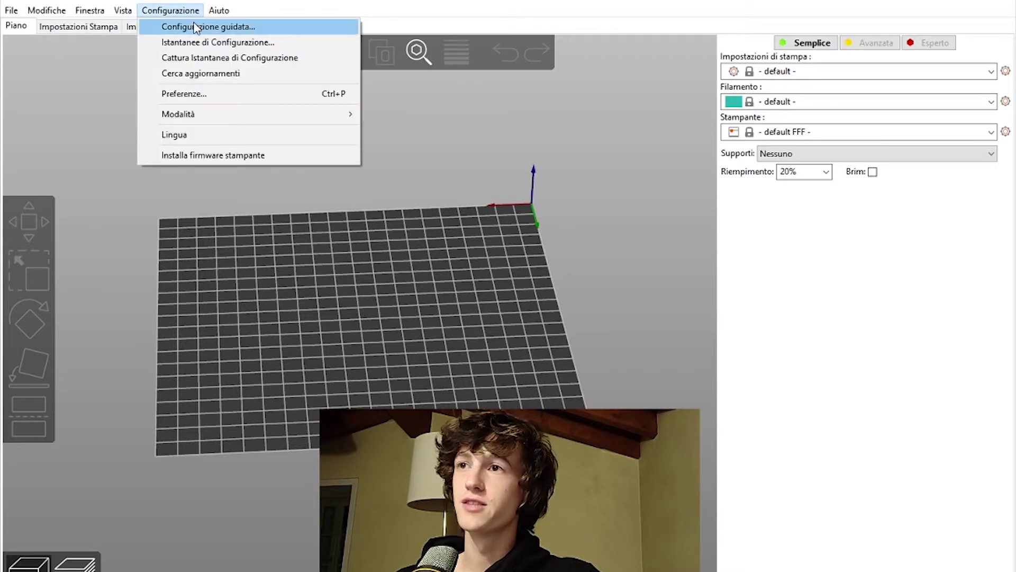
{"action": "left_click", "coordinate": [196, 28]}
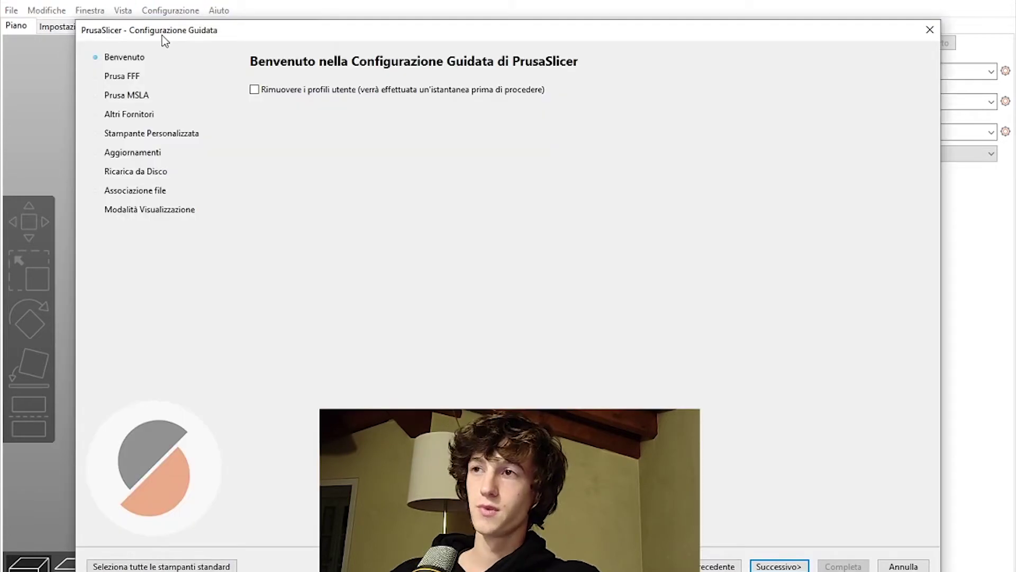
{"action": "left_click_drag", "start_coordinate": [162, 36], "coordinate": [160, 35]}
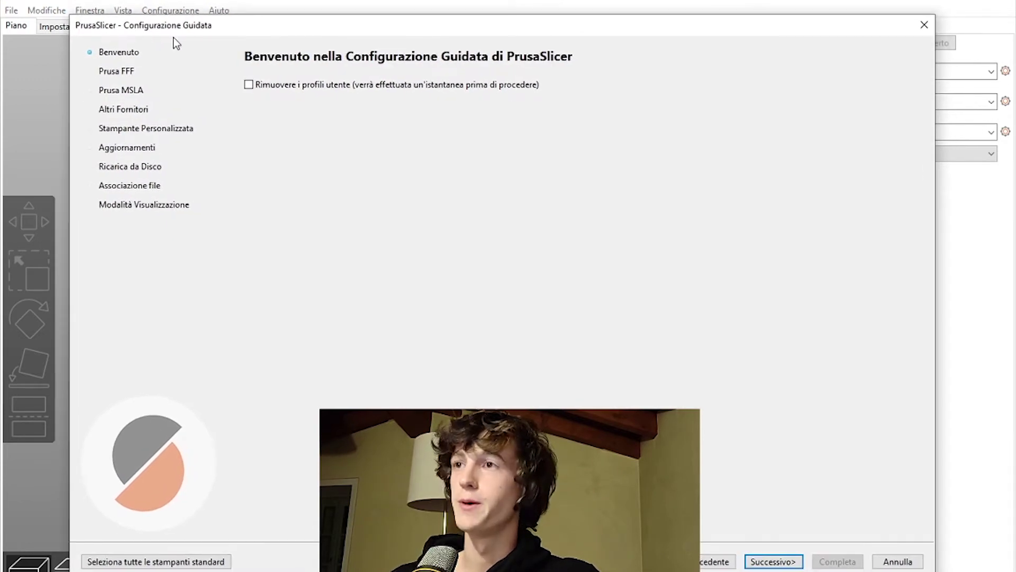
{"action": "key", "text": "Return"}
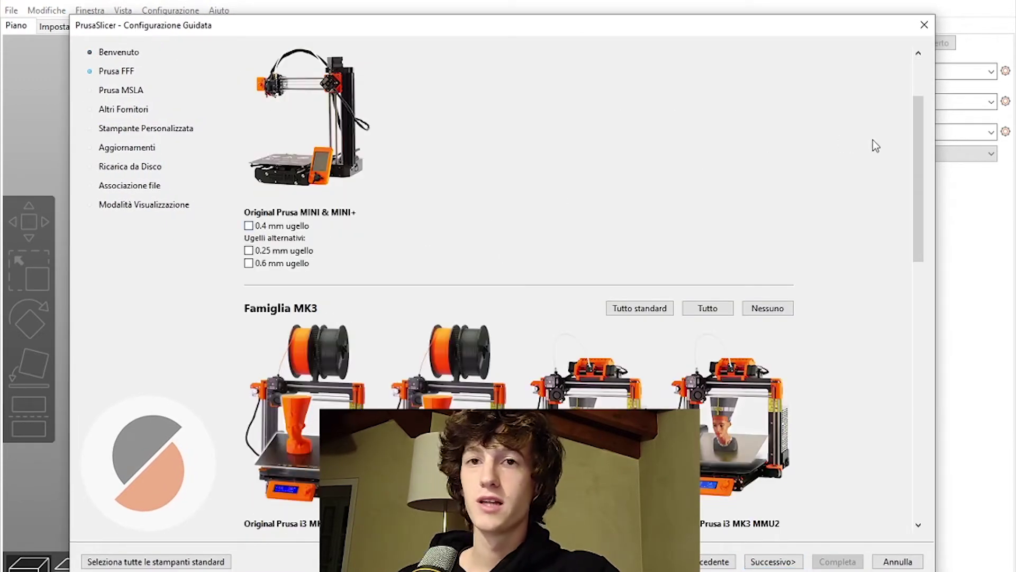
{"action": "left_click_drag", "start_coordinate": [923, 145], "coordinate": [939, 259]}
{"action": "key", "text": "Return"}
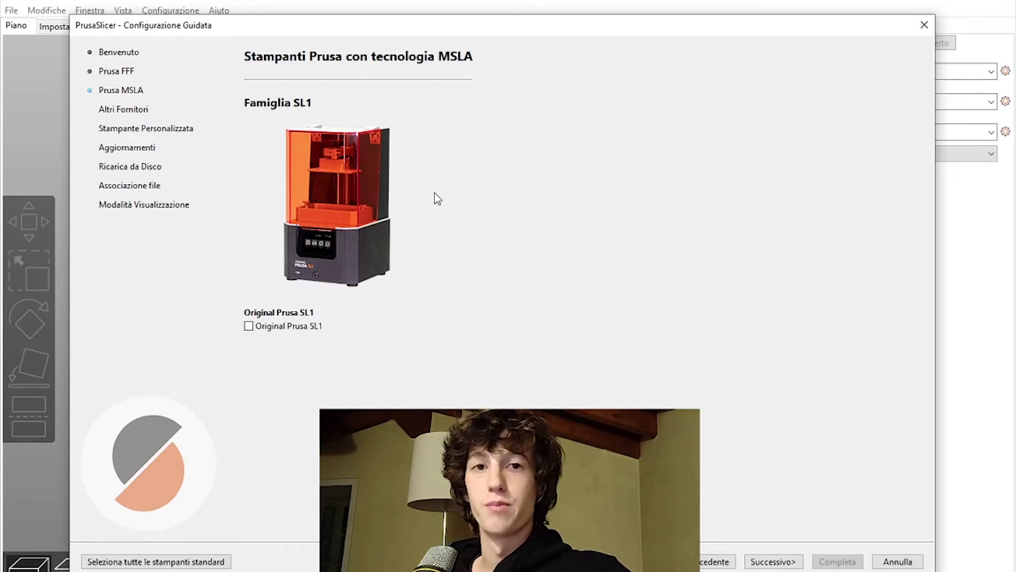
Tick Creality under Altri Fornitori, browse its FFF printer models, then go to Stampante Personalizzata
{"action": "left_click", "coordinate": [132, 109]}
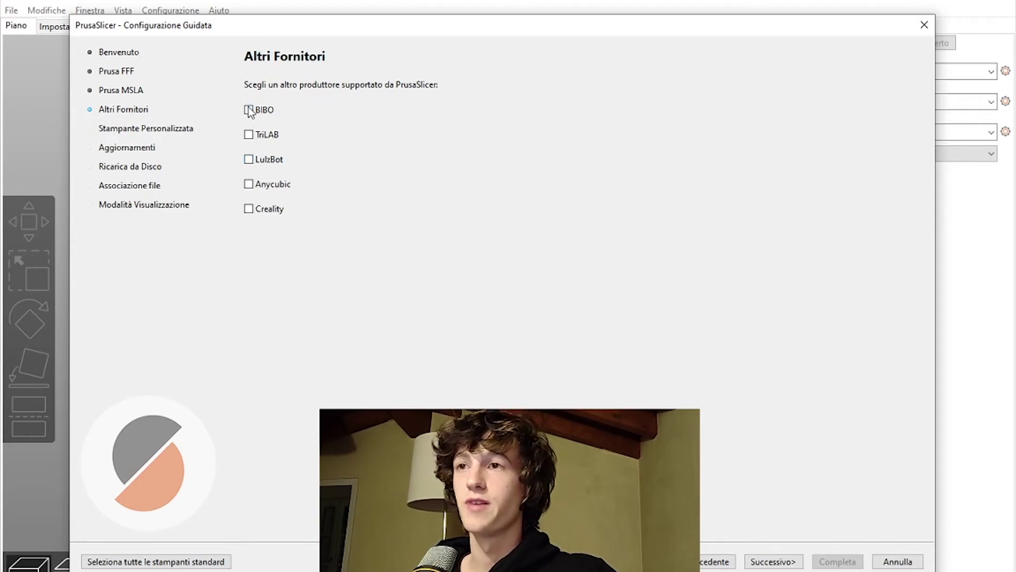
{"action": "left_click", "coordinate": [248, 209]}
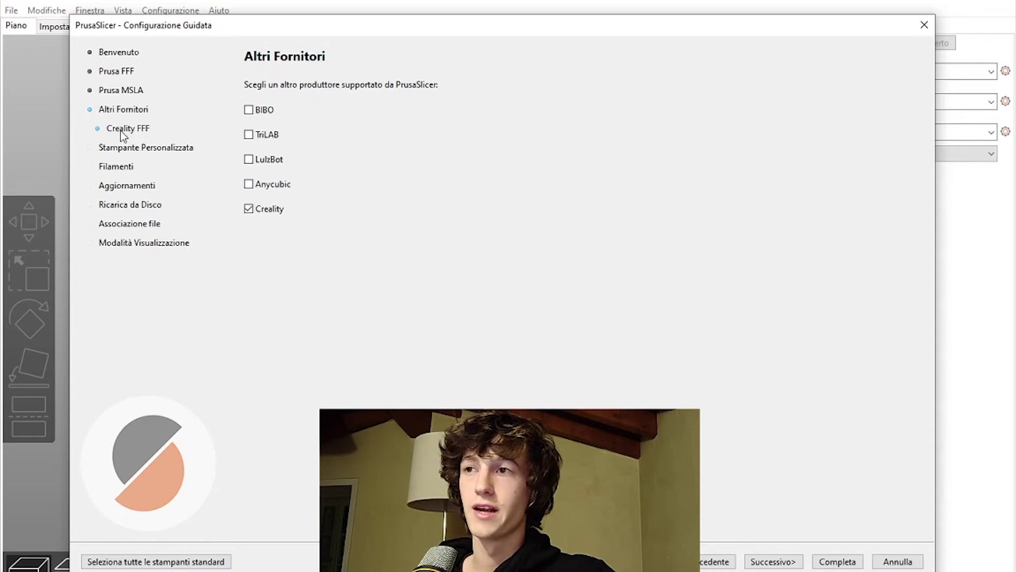
{"action": "left_click", "coordinate": [121, 128]}
{"action": "scroll", "coordinate": [430, 204], "scroll_direction": "down", "scroll_amount": 5}
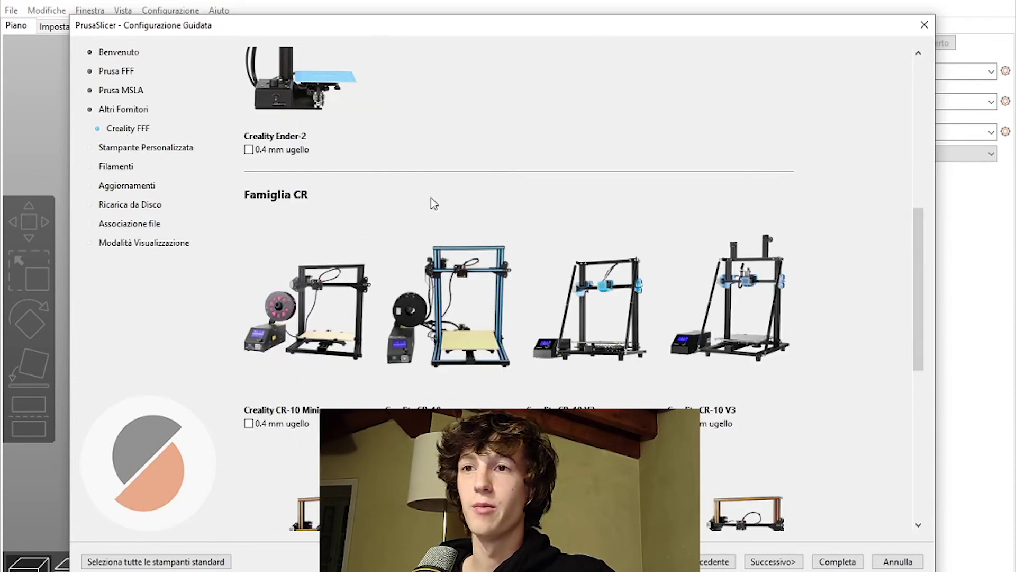
{"action": "scroll", "coordinate": [367, 227], "scroll_direction": "down", "scroll_amount": 5}
{"action": "scroll", "coordinate": [476, 297], "scroll_direction": "down", "scroll_amount": 4}
{"action": "scroll", "coordinate": [568, 322], "scroll_direction": "up", "scroll_amount": 8}
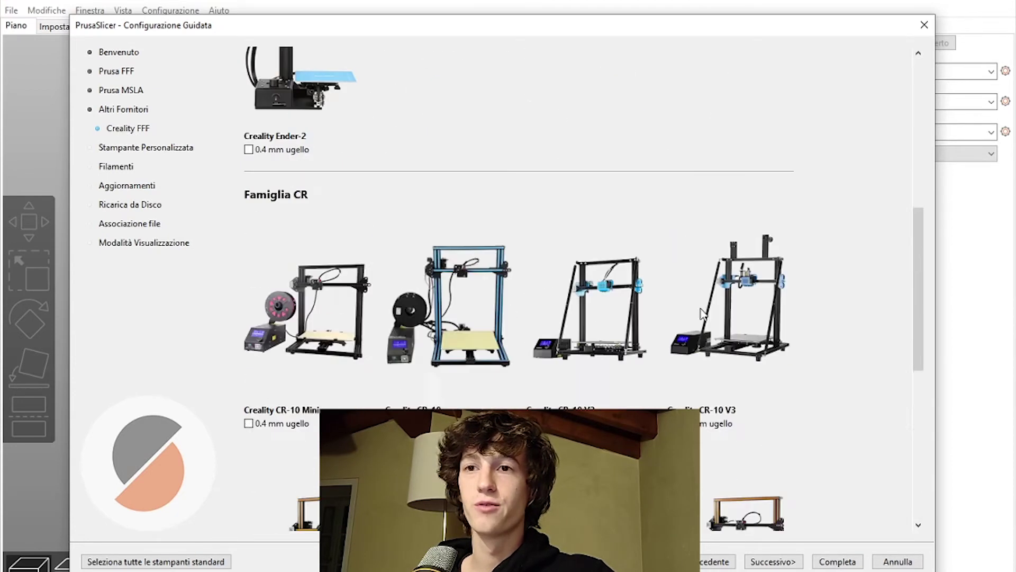
{"action": "scroll", "coordinate": [633, 275], "scroll_direction": "up", "scroll_amount": 6}
{"action": "scroll", "coordinate": [406, 176], "scroll_direction": "down", "scroll_amount": 3}
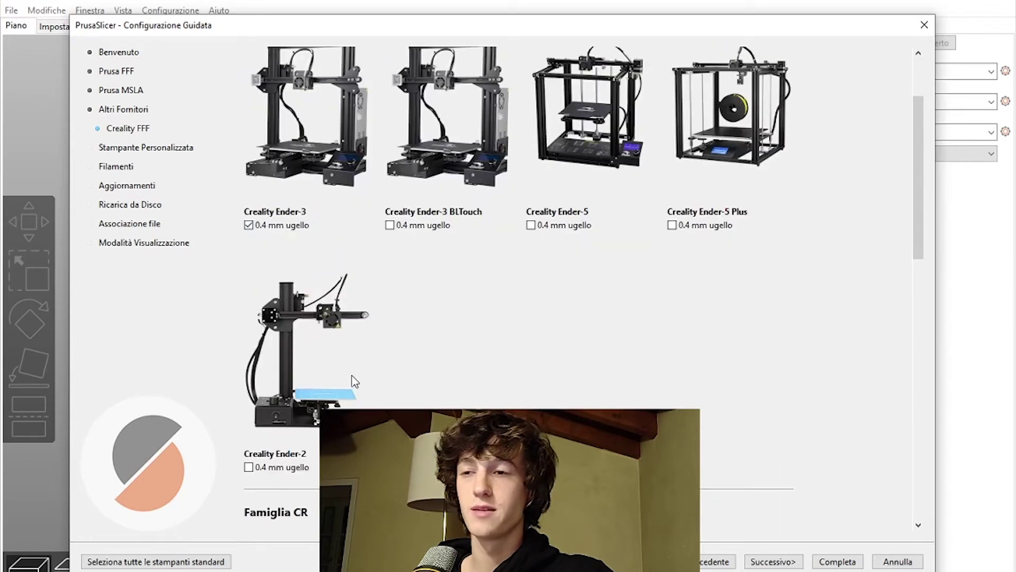
{"action": "scroll", "coordinate": [353, 380], "scroll_direction": "down", "scroll_amount": 5}
{"action": "scroll", "coordinate": [344, 344], "scroll_direction": "down", "scroll_amount": 3}
{"action": "scroll", "coordinate": [289, 213], "scroll_direction": "up", "scroll_amount": 10}
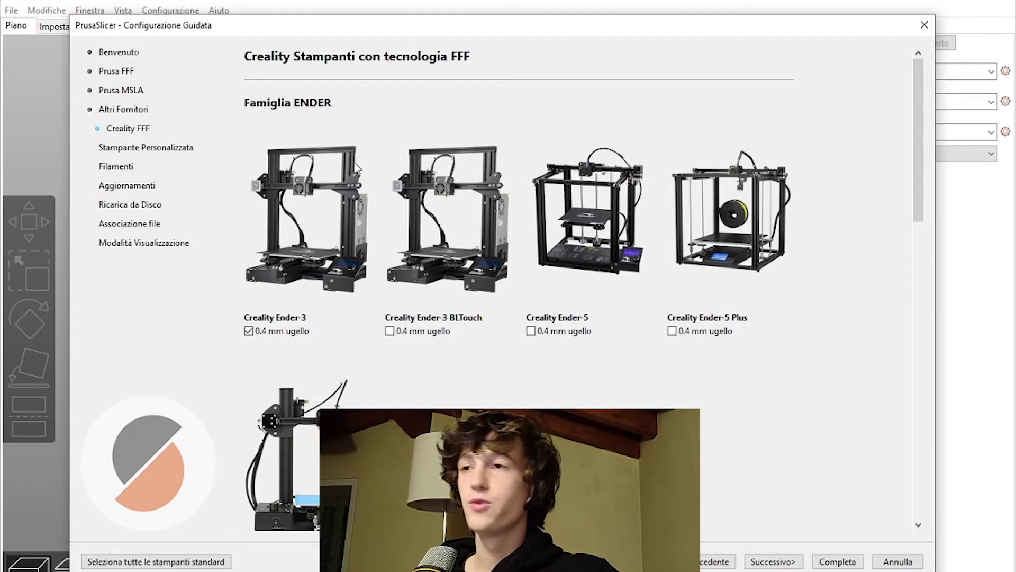
{"action": "left_click", "coordinate": [158, 148]}
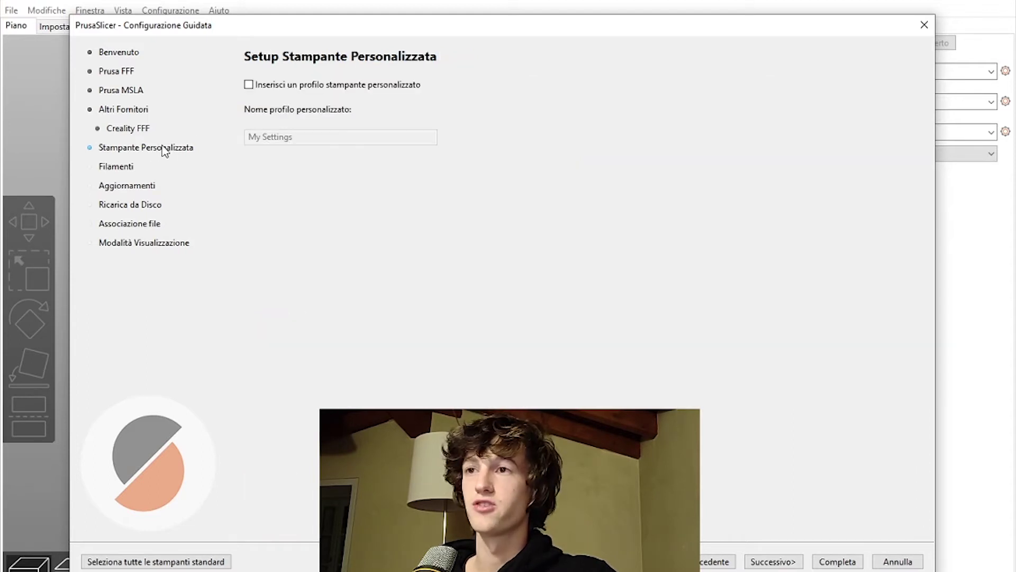
Enable a custom printer profile named 'la mia stampante' and proceed to the Tipo Firmware page
{"action": "left_click", "coordinate": [249, 84]}
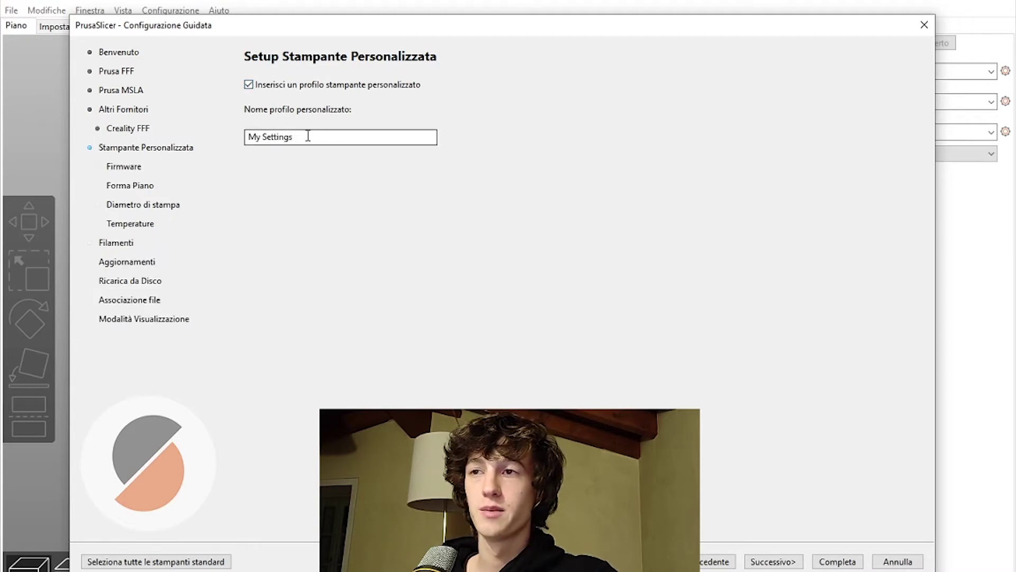
{"action": "left_click_drag", "start_coordinate": [309, 137], "coordinate": [249, 135]}
{"action": "type", "text": "la mia stampante"}
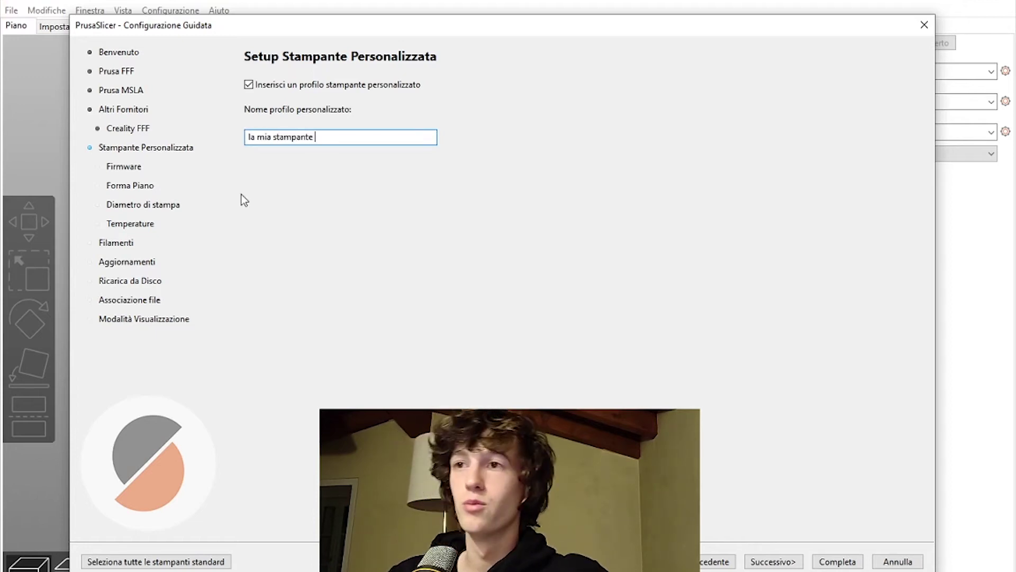
{"action": "left_click", "coordinate": [132, 168]}
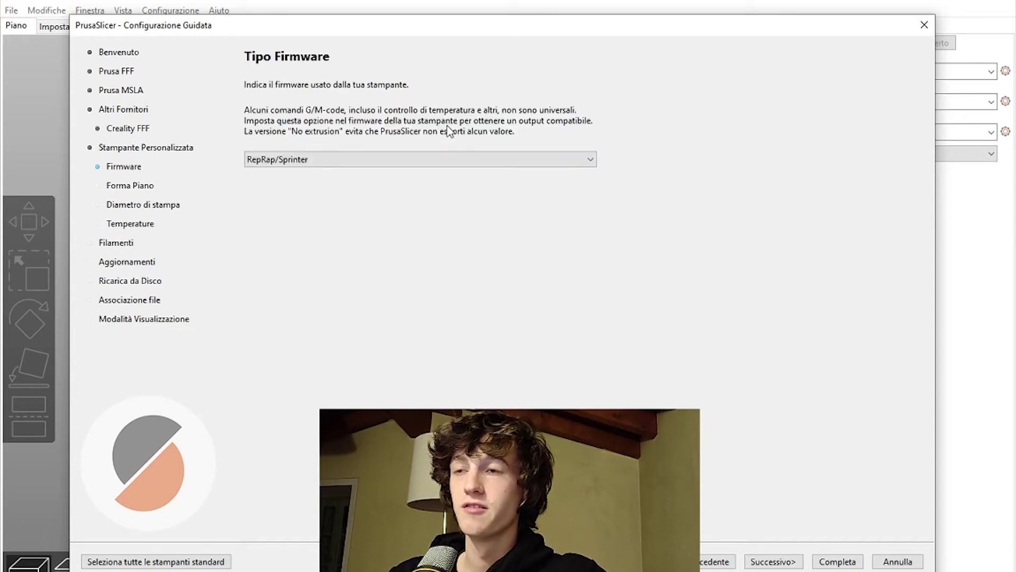
Choose Marlin as the firmware type and continue to the bed shape page
{"action": "left_click", "coordinate": [365, 159]}
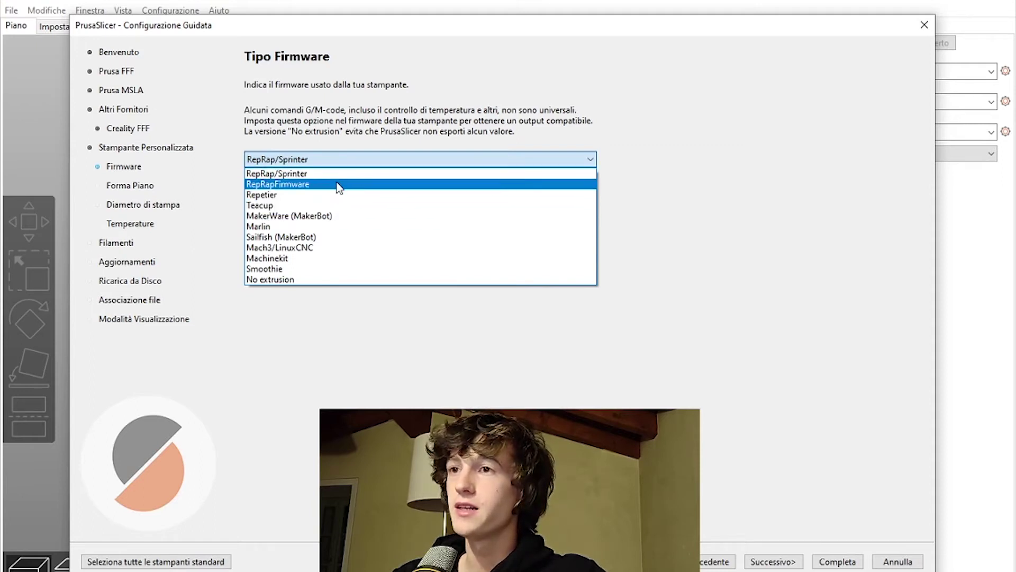
{"action": "left_click", "coordinate": [286, 227]}
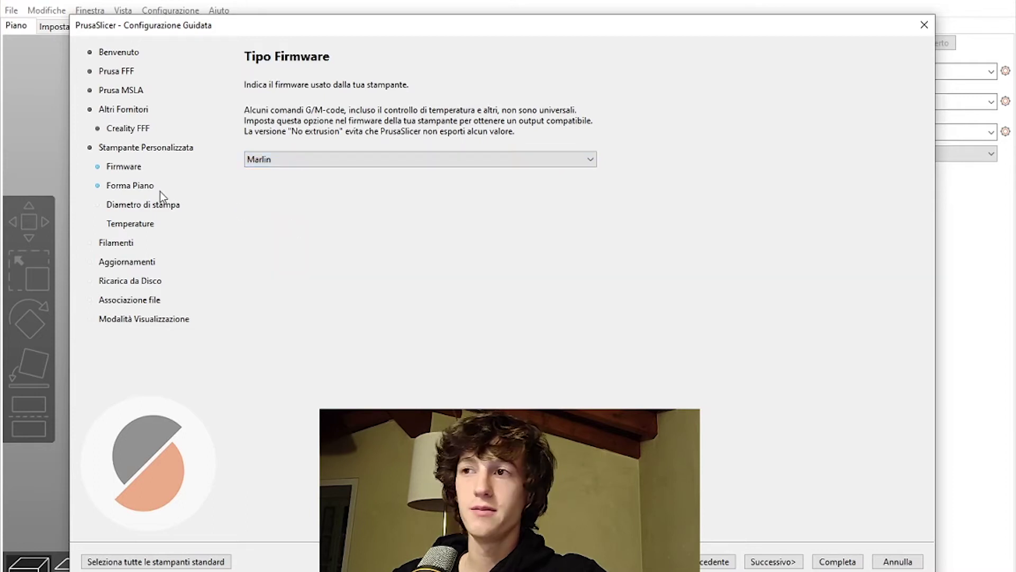
{"action": "left_click", "coordinate": [127, 186]}
Keep the bed shape Rettangolare and set its X and Y dimensions to 300
{"action": "left_click", "coordinate": [336, 131]}
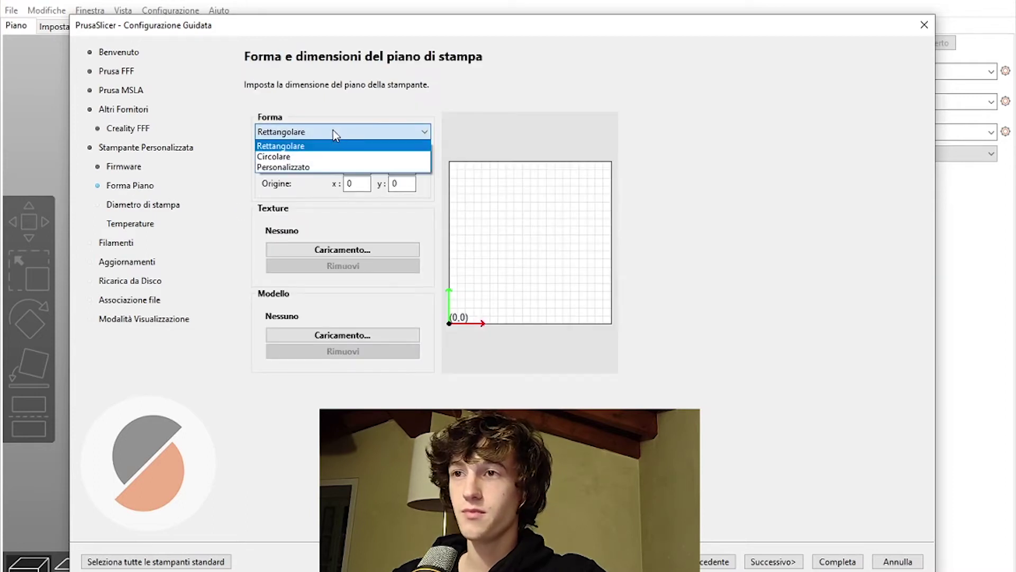
{"action": "left_click", "coordinate": [286, 146]}
{"action": "double_click", "coordinate": [354, 166]}
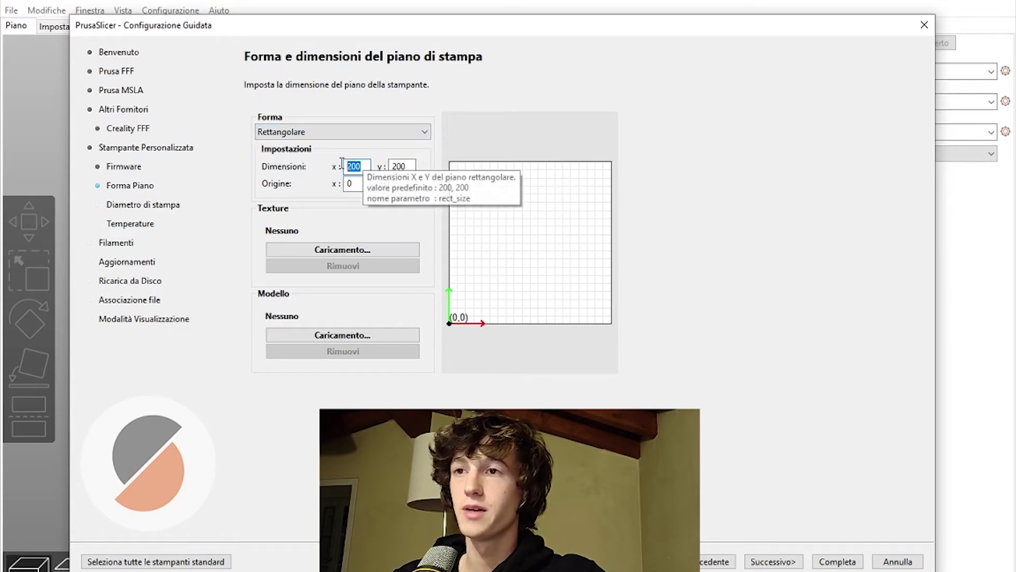
{"action": "type", "text": "300"}
{"action": "key", "text": "Tab"}
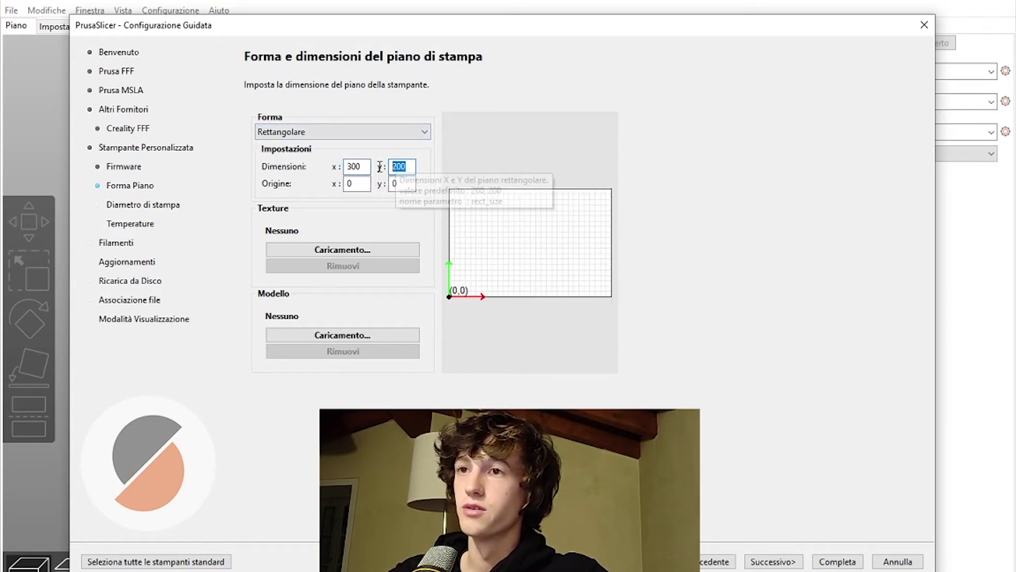
{"action": "type", "text": "300"}
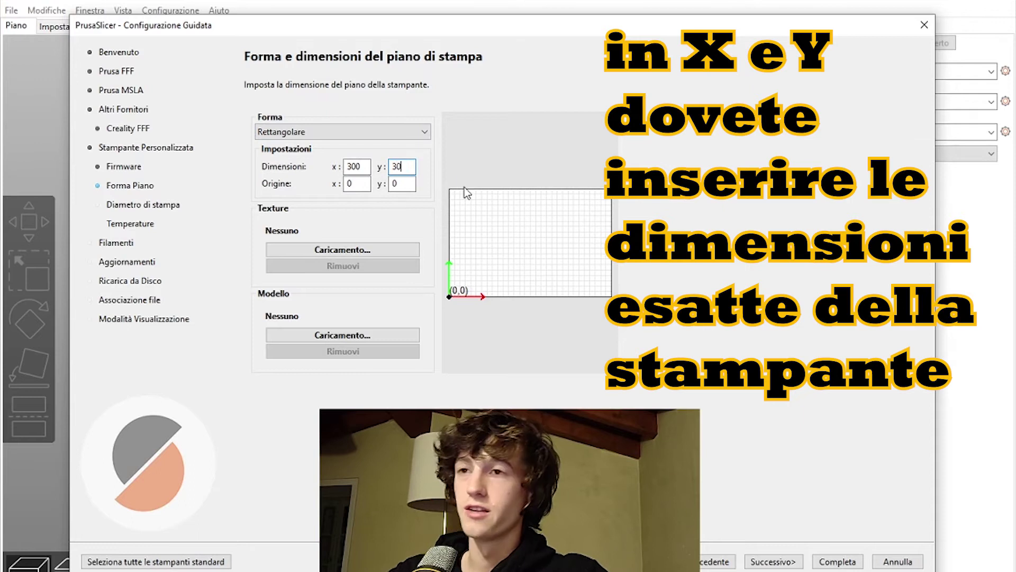
{"action": "key", "text": "Tab"}
{"action": "key", "text": "Tab"}
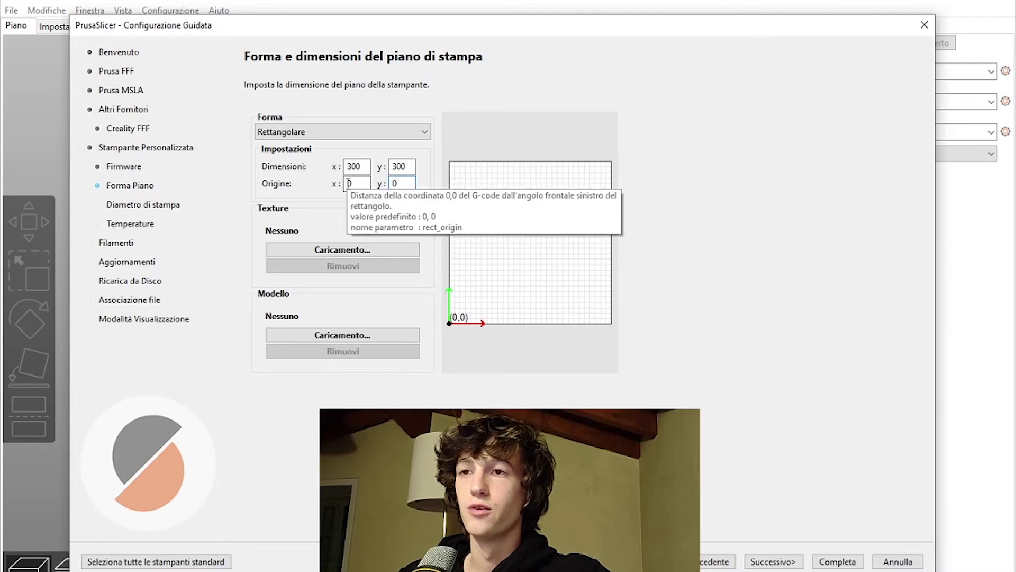
Leave the bed origin at 0, 0 and move on to the nozzle and filament diameters
{"action": "left_click", "coordinate": [360, 183]}
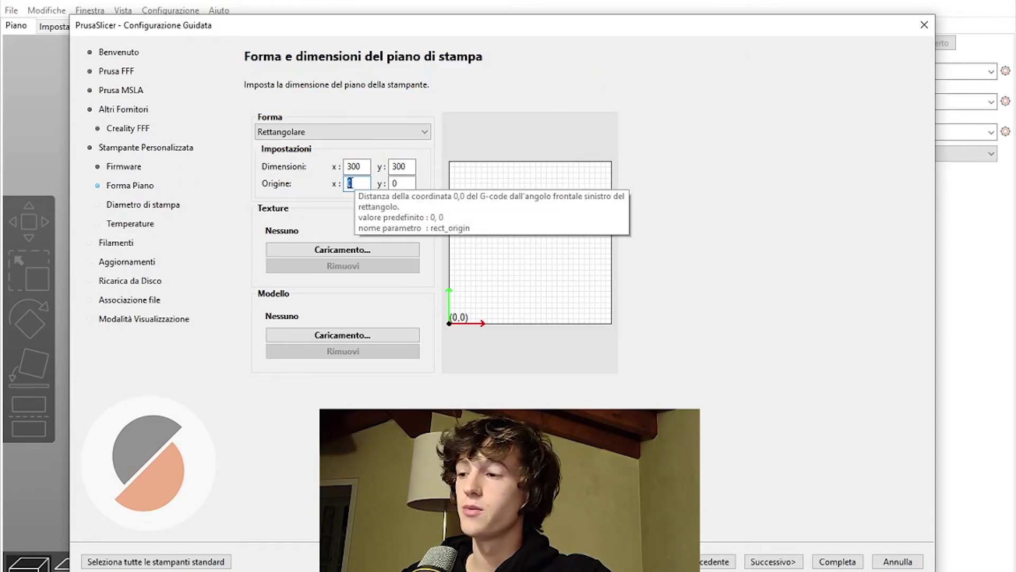
{"action": "type", "text": "1"}
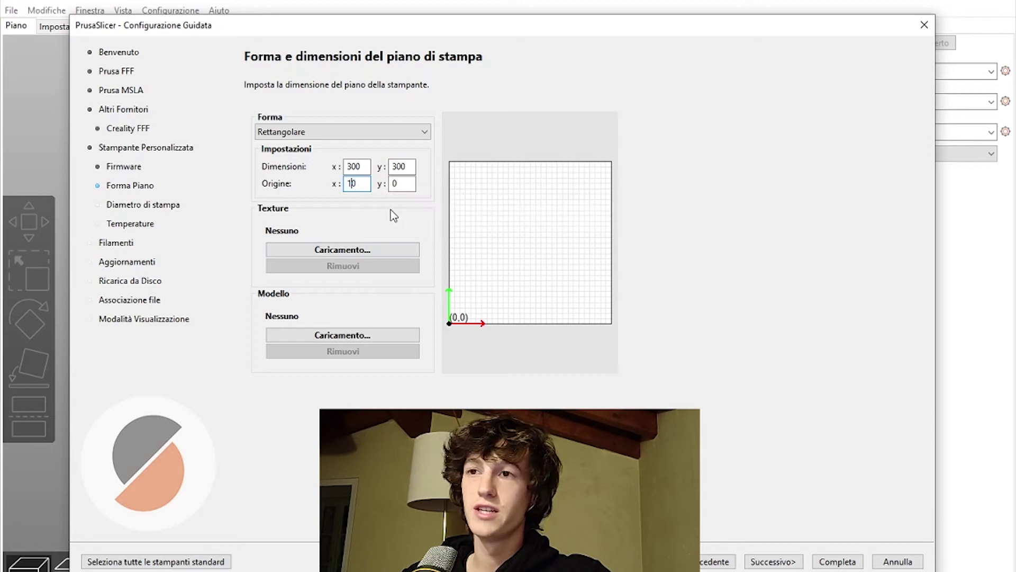
{"action": "key", "text": "Tab"}
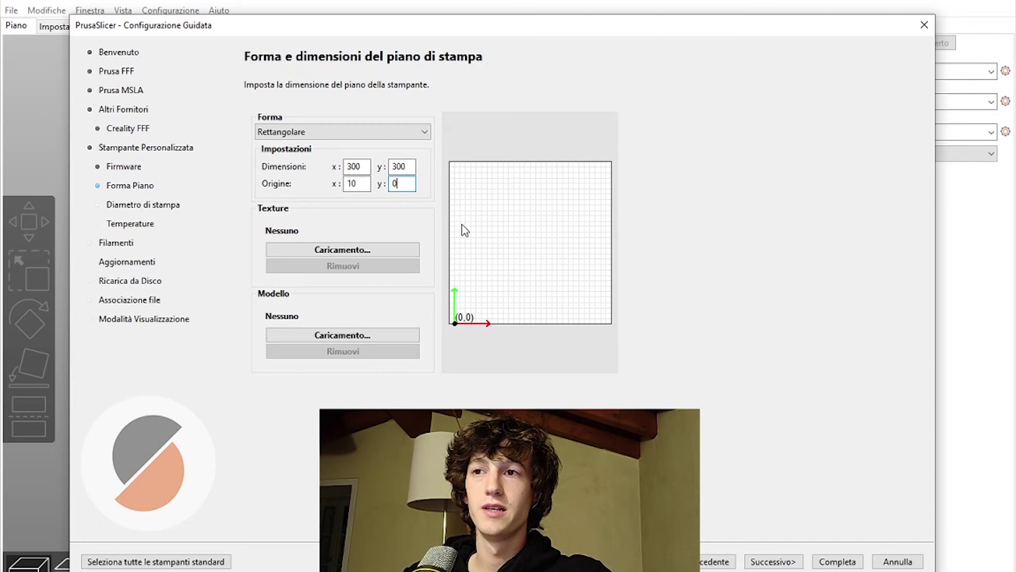
{"action": "left_click", "coordinate": [361, 190]}
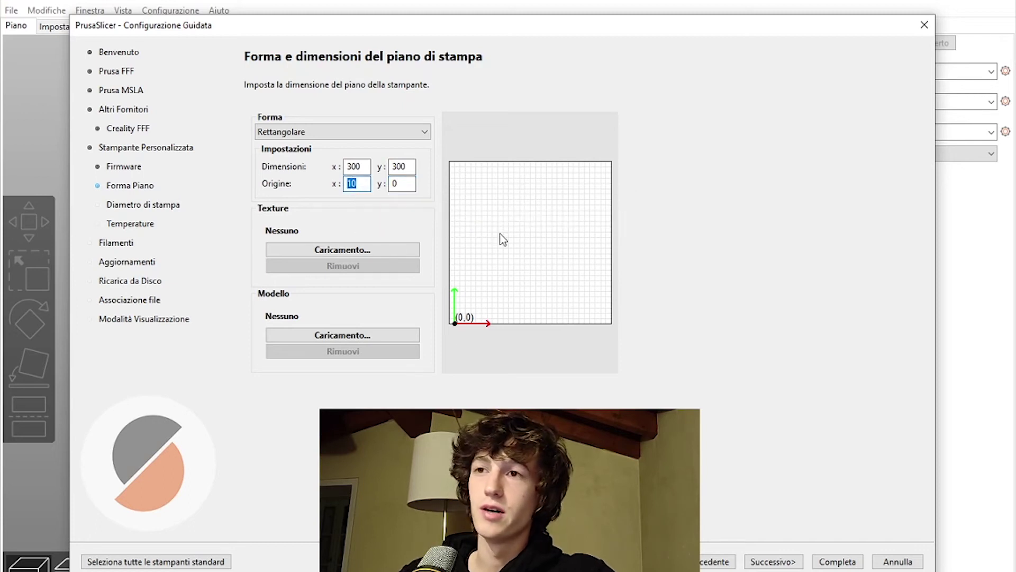
{"action": "type", "text": "0"}
{"action": "key", "text": "Tab"}
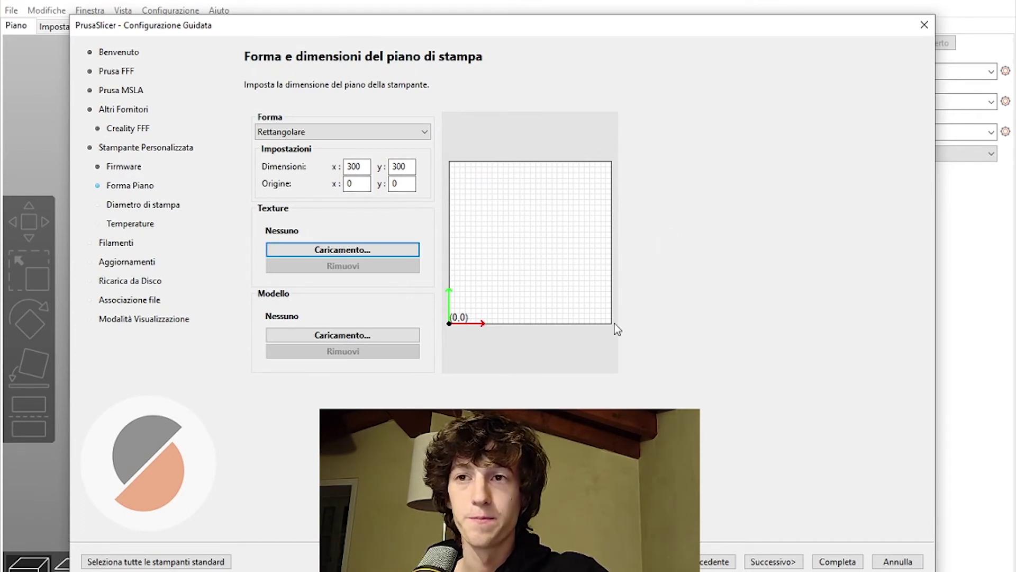
{"action": "left_click", "coordinate": [482, 211]}
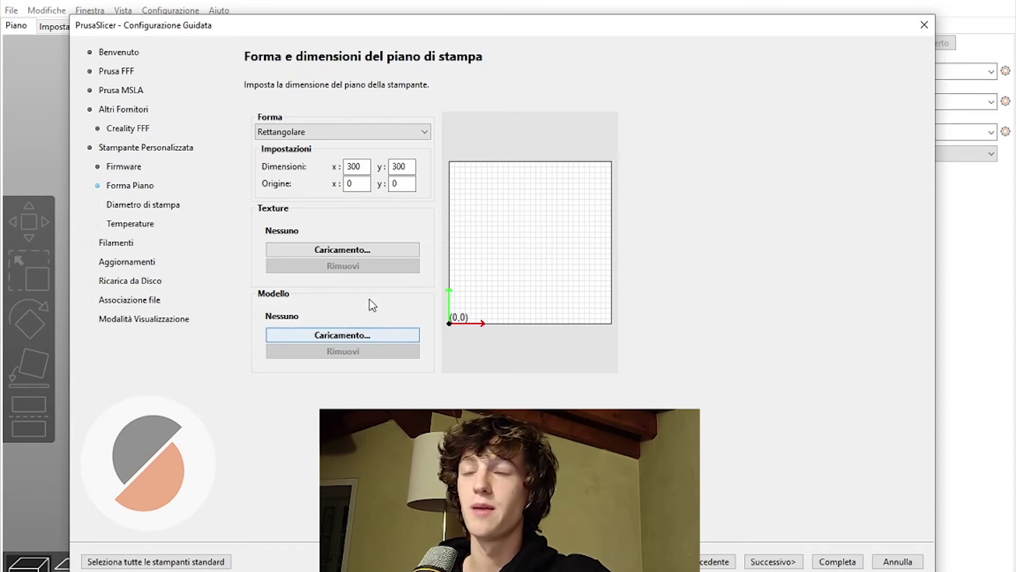
{"action": "left_click", "coordinate": [137, 207]}
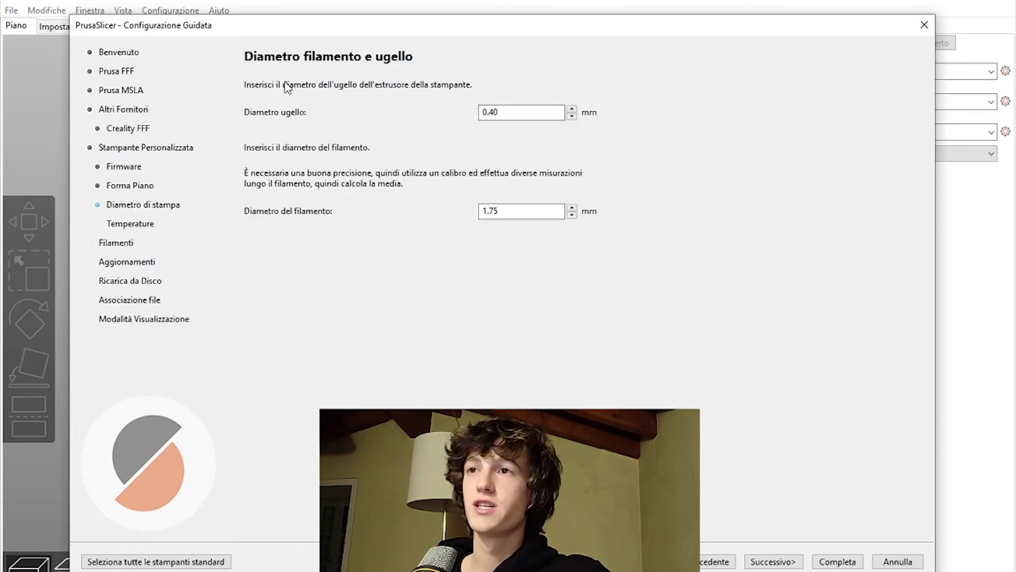
{"action": "left_click_drag", "start_coordinate": [510, 113], "coordinate": [476, 105]}
{"action": "left_click", "coordinate": [532, 110]}
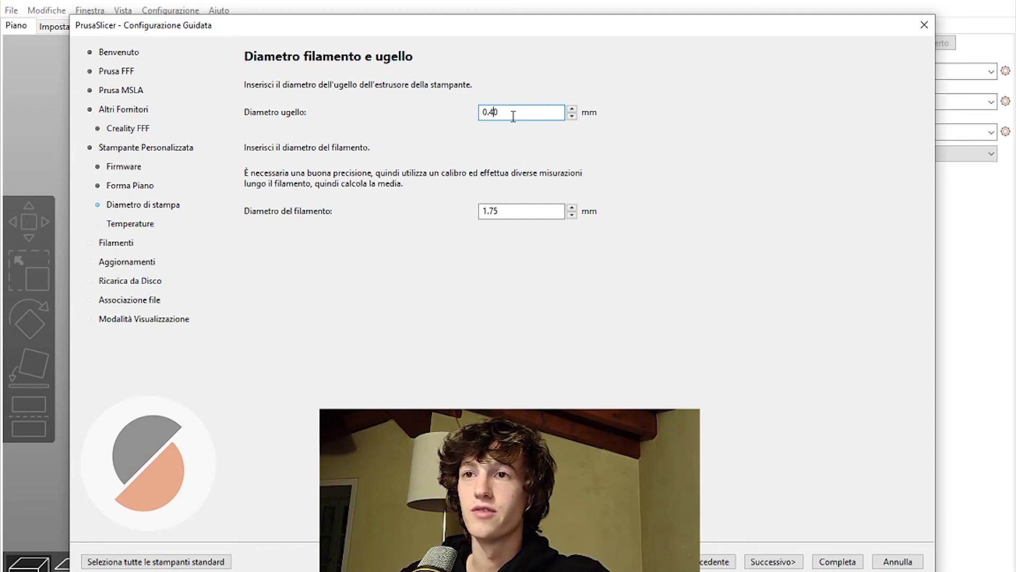
{"action": "left_click", "coordinate": [556, 212]}
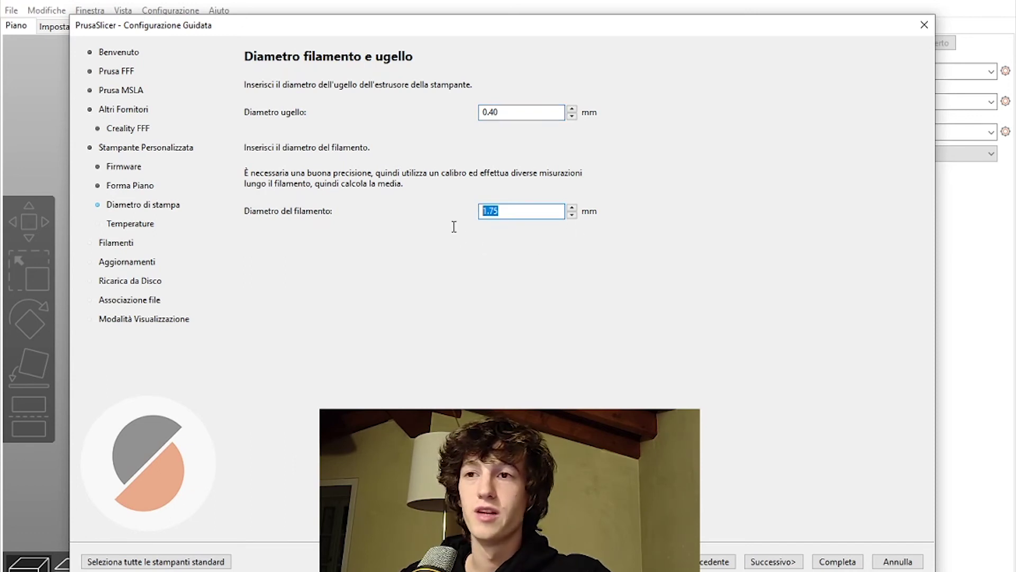
{"action": "left_click", "coordinate": [511, 211]}
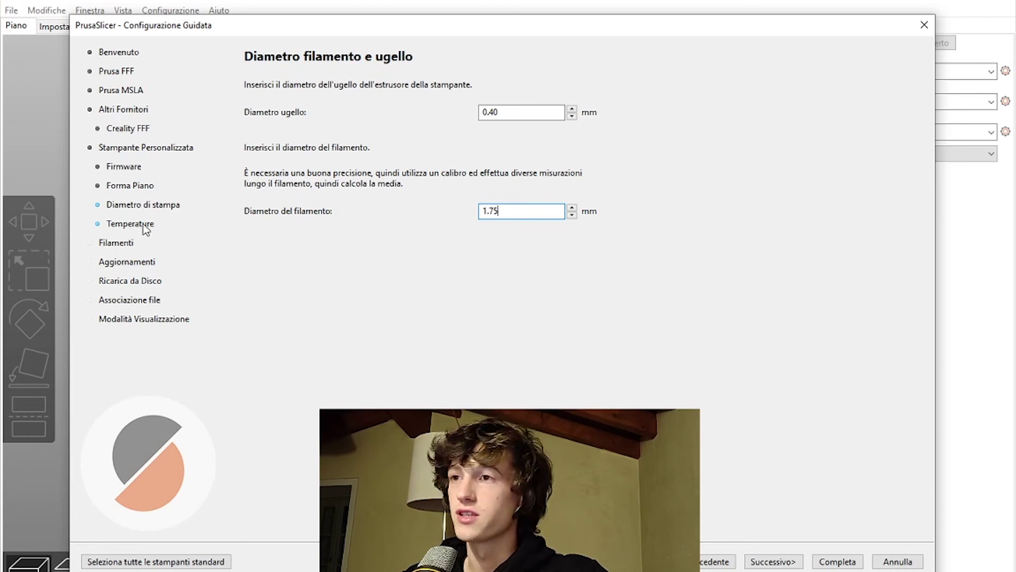
Set extrusion temperature to 210 °C and bed temperature to 50 °C, then go to Filamenti
{"action": "left_click", "coordinate": [176, 223]}
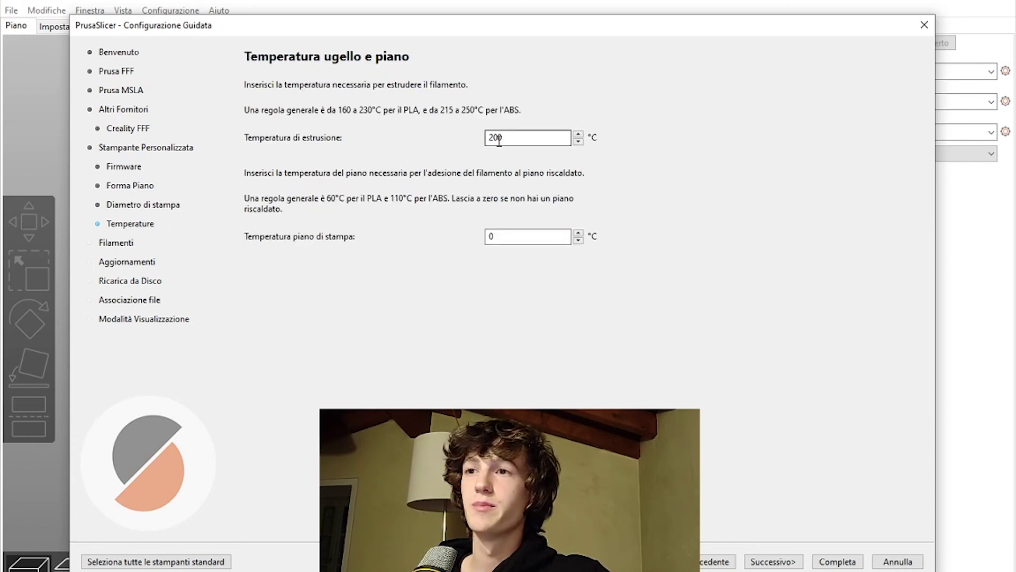
{"action": "double_click", "coordinate": [503, 136]}
{"action": "type", "text": "210"}
{"action": "key", "text": "Tab"}
{"action": "type", "text": "50"}
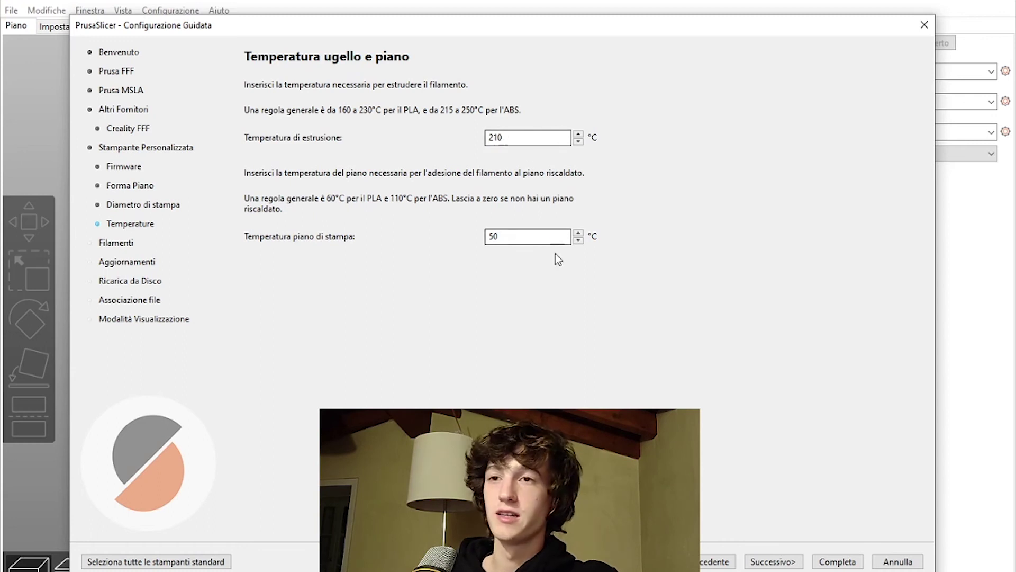
{"action": "mouse_move", "coordinate": [480, 28]}
{"action": "left_mouse_down"}
{"action": "mouse_move", "coordinate": [519, 123]}
{"action": "mouse_move", "coordinate": [504, 23]}
{"action": "mouse_move", "coordinate": [476, 33]}
{"action": "left_mouse_up"}
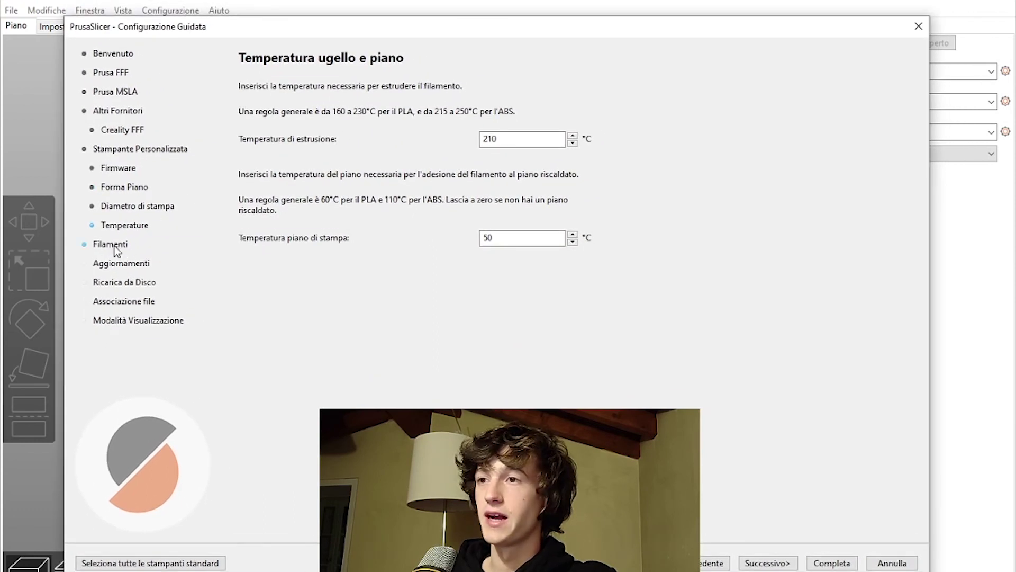
{"action": "left_click", "coordinate": [116, 246]}
Review Creality Ender-3 PLA and ABS filament profiles, keep the PLA defaults, and click Completa
{"action": "left_click", "coordinate": [287, 116]}
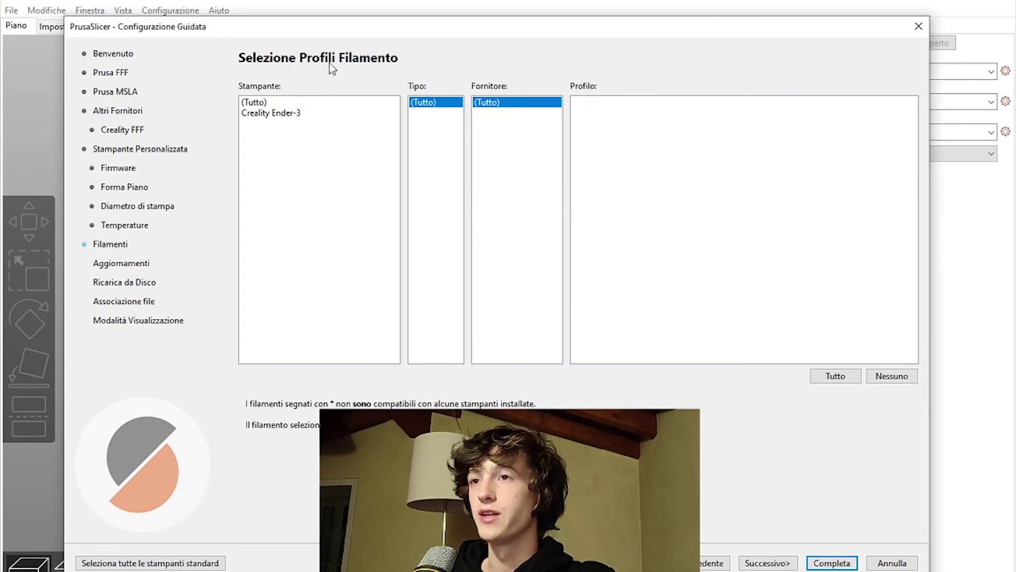
{"action": "mouse_move", "coordinate": [357, 34]}
{"action": "left_mouse_down"}
{"action": "mouse_move", "coordinate": [379, 55]}
{"action": "mouse_move", "coordinate": [333, 31]}
{"action": "left_mouse_up"}
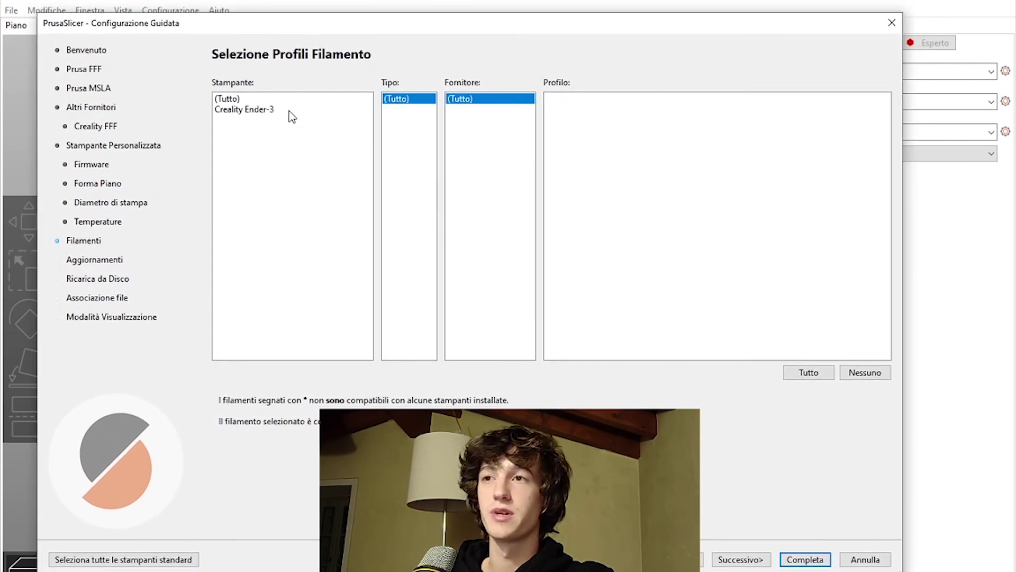
{"action": "left_click", "coordinate": [265, 112]}
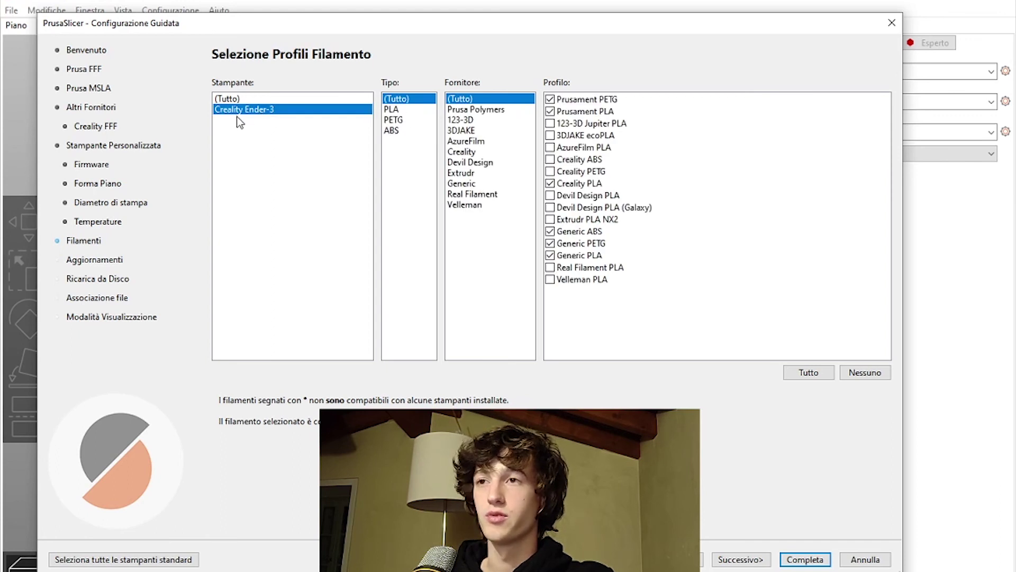
{"action": "left_click", "coordinate": [394, 111]}
{"action": "left_click", "coordinate": [393, 131]}
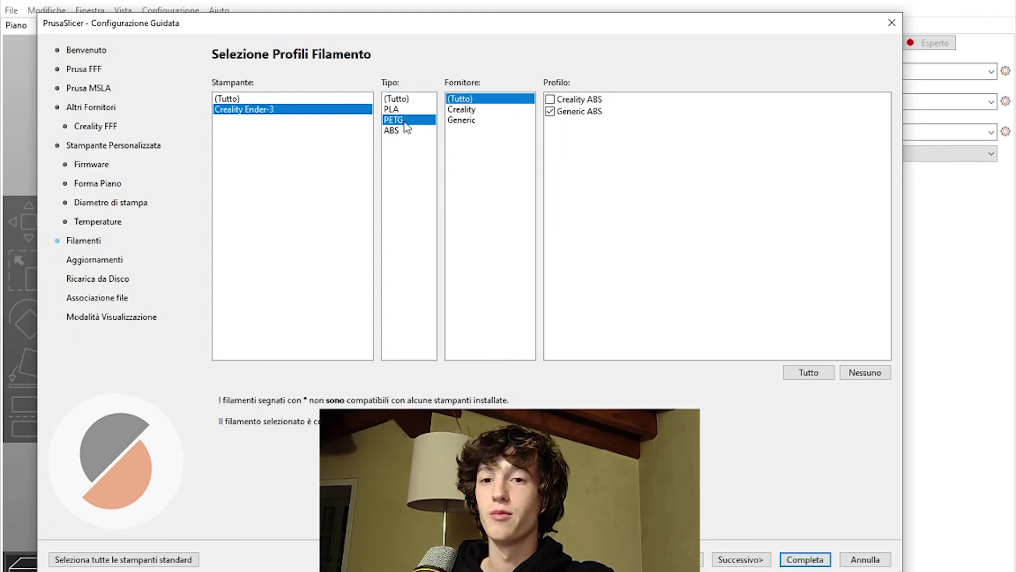
{"action": "left_click", "coordinate": [397, 110]}
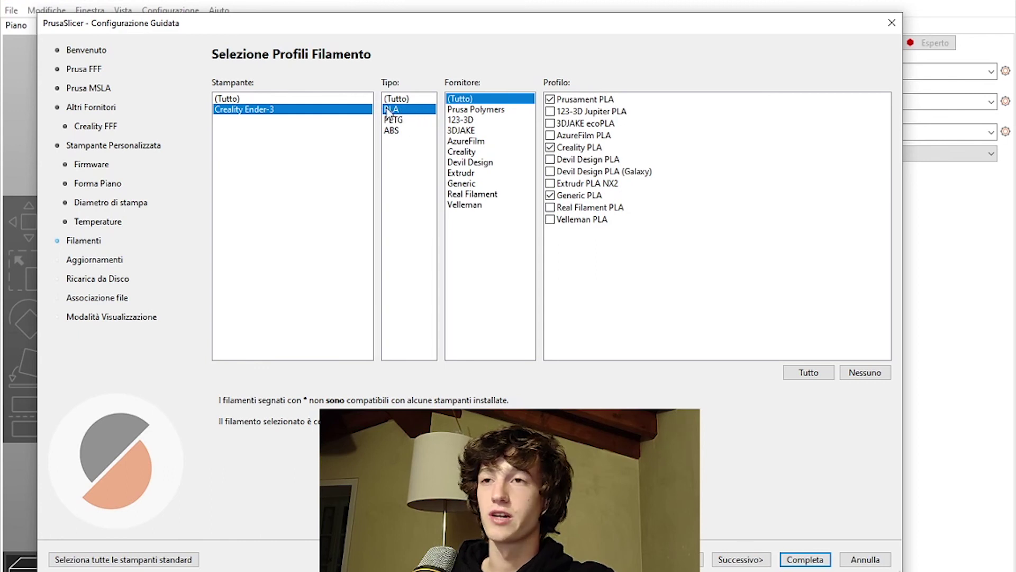
{"action": "left_click", "coordinate": [398, 130]}
{"action": "left_click", "coordinate": [392, 109]}
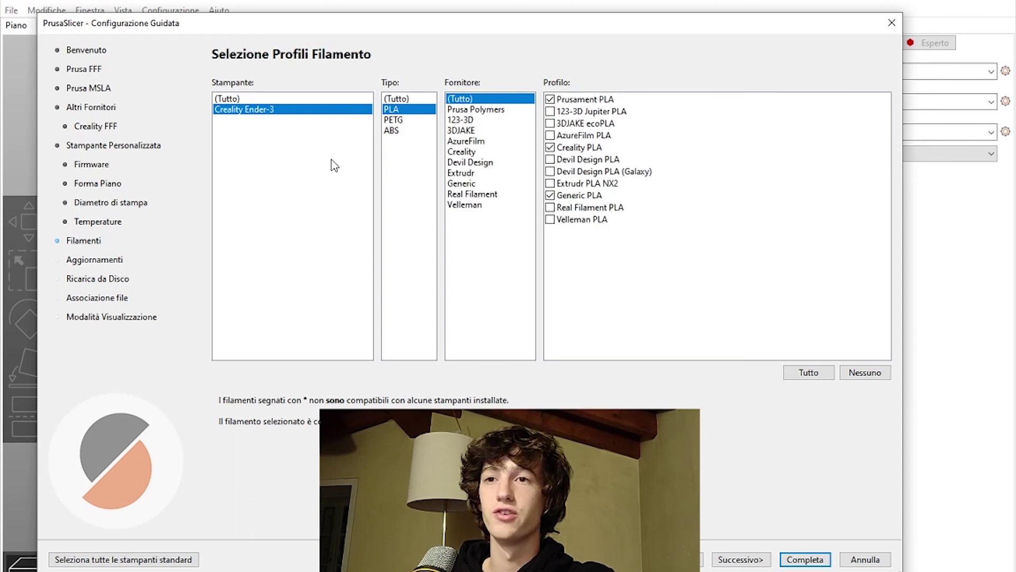
{"action": "left_click", "coordinate": [251, 162]}
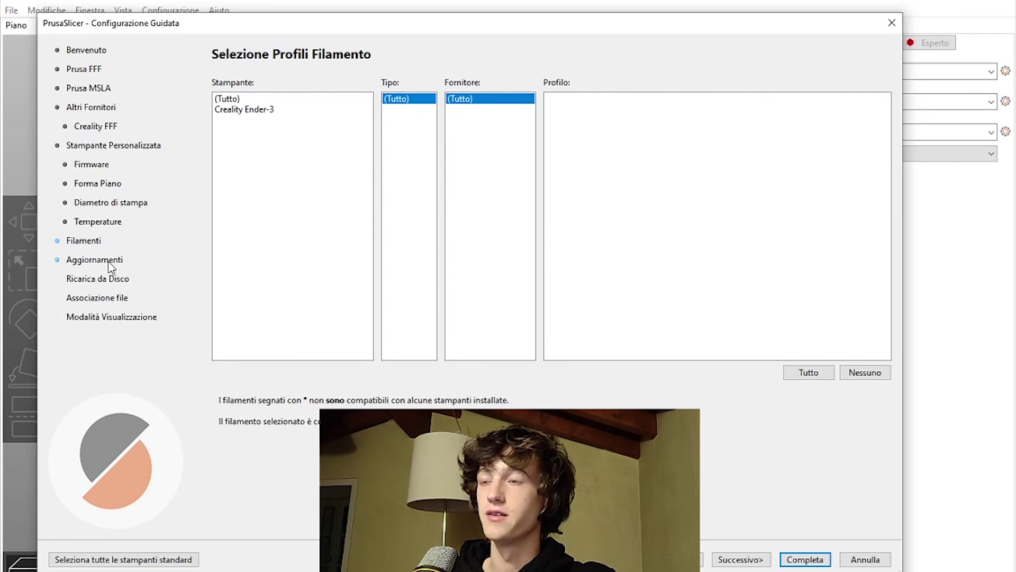
{"action": "left_click", "coordinate": [805, 560]}
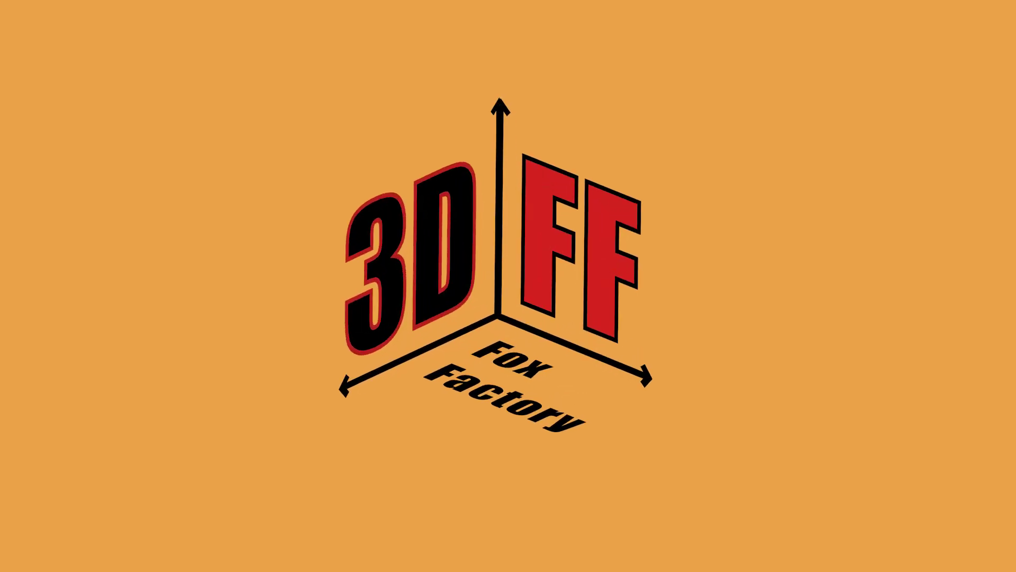